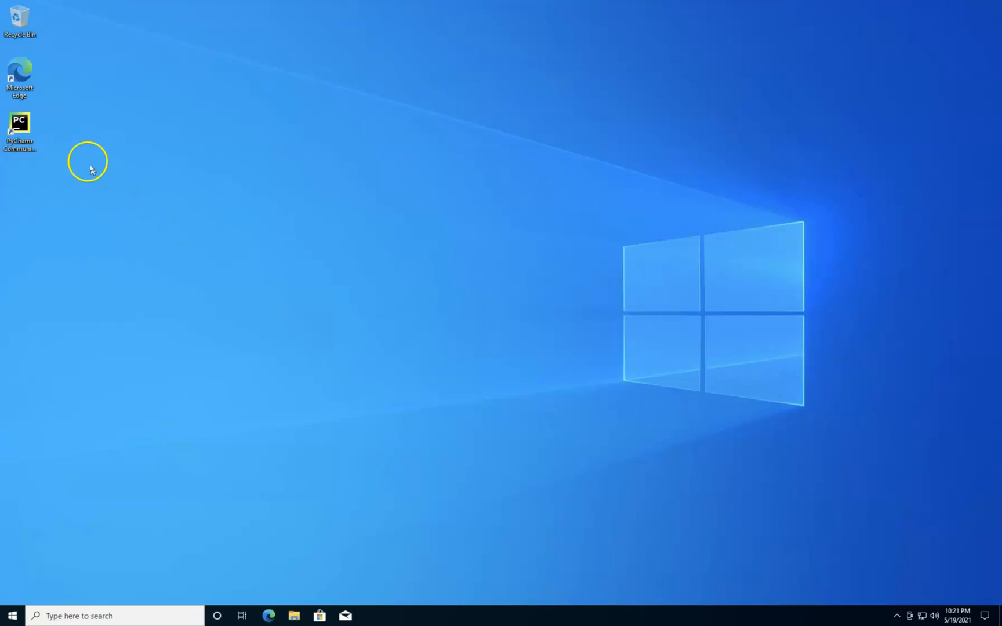
- Launch PyCharm Community, accept the user agreement and decline sending anonymous statistics
double_click(22, 127)
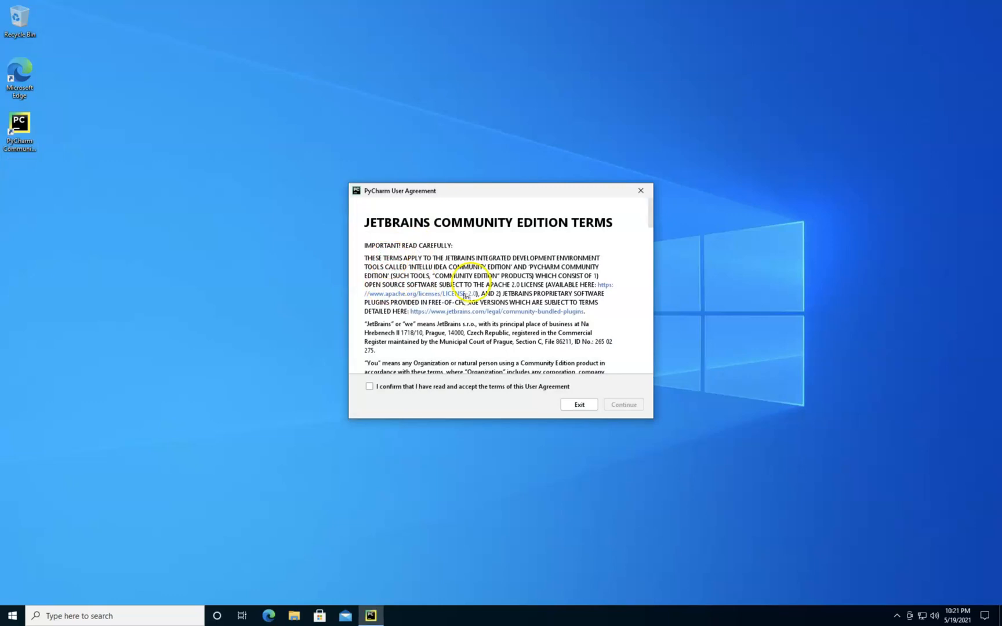
click(451, 388)
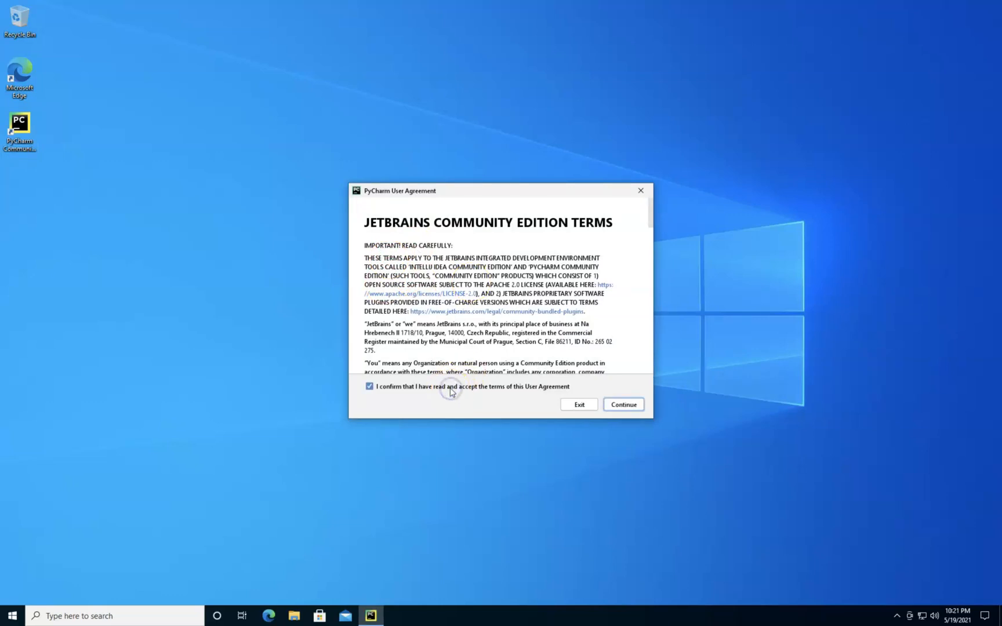
click(630, 404)
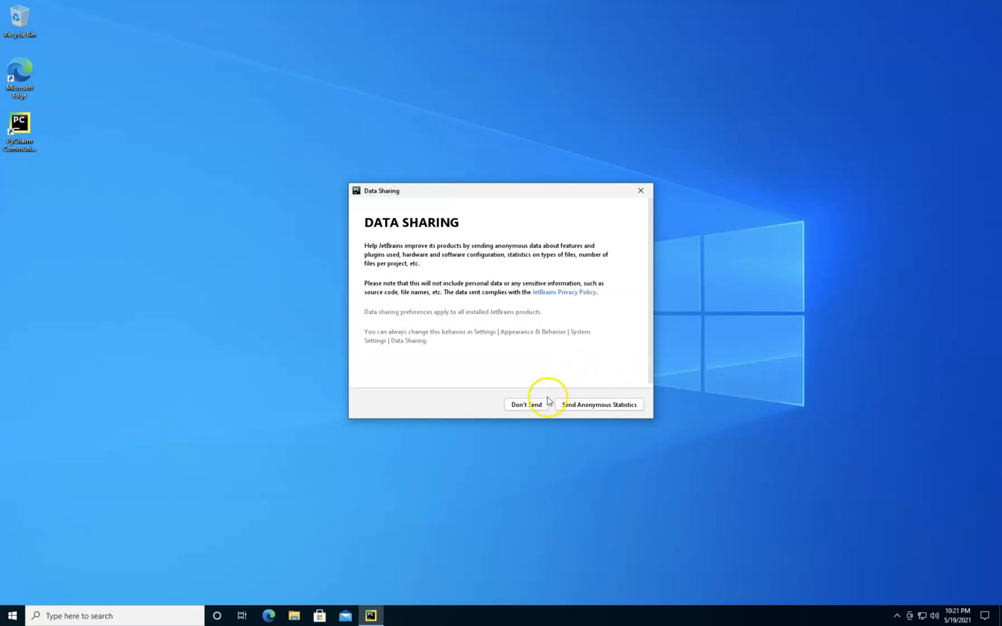
click(527, 406)
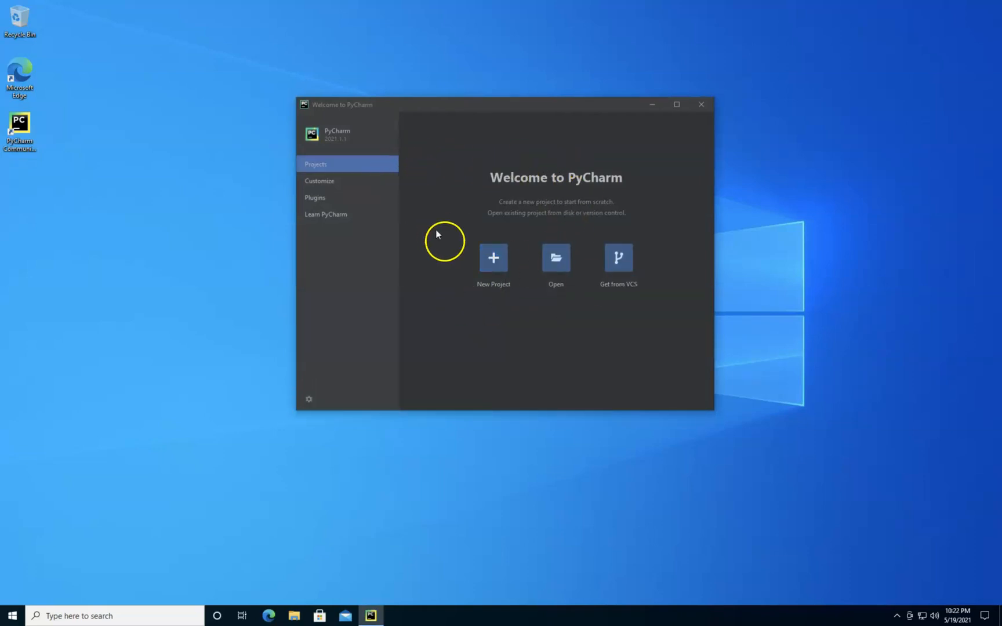
- Start a new project using a previously configured interpreter, and begin adding a System Interpreter for it
click(496, 255)
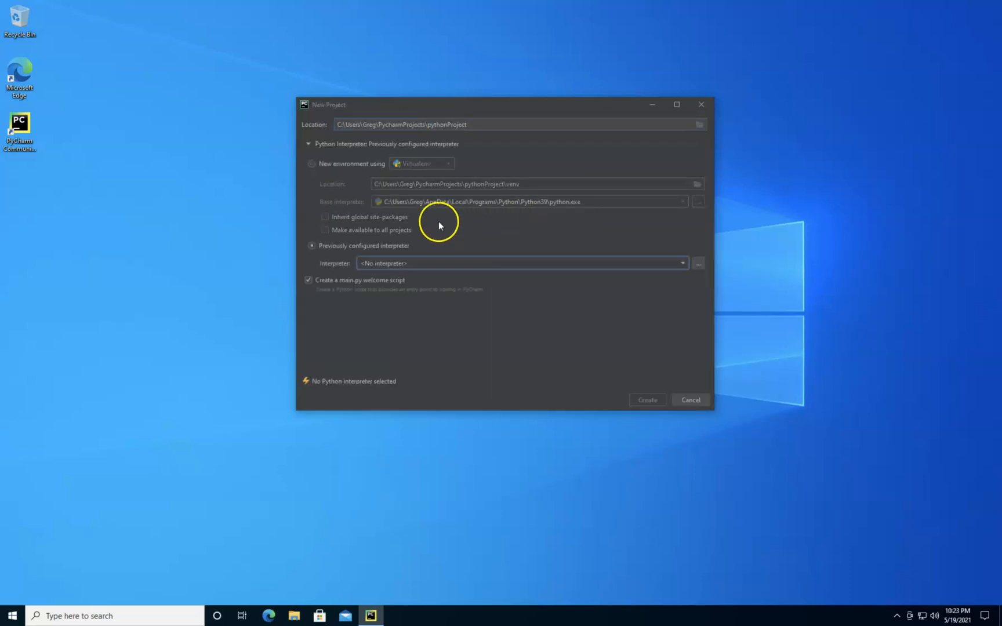
click(311, 163)
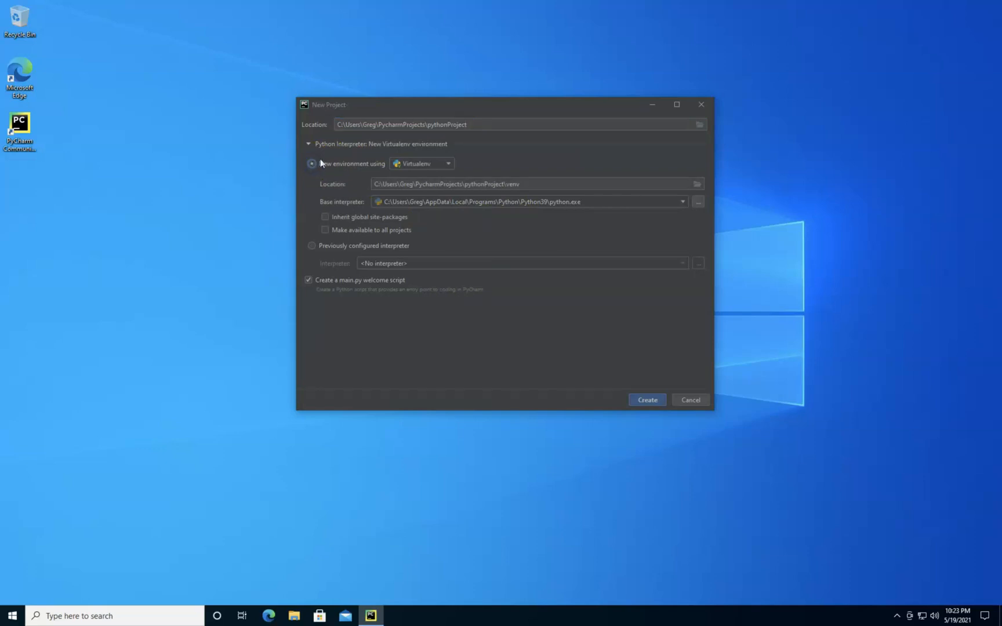
click(312, 246)
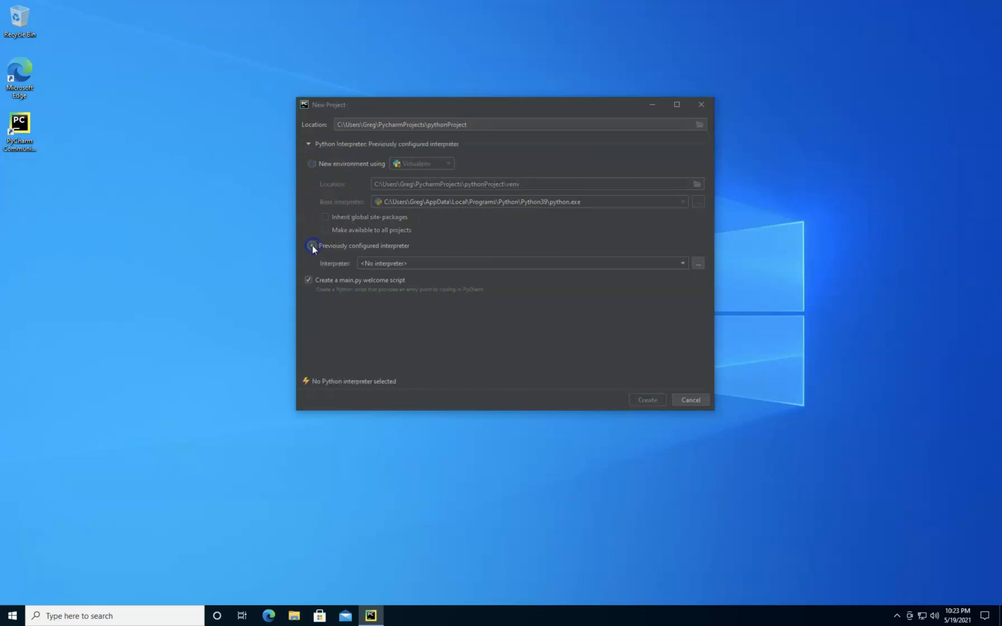
click(684, 263)
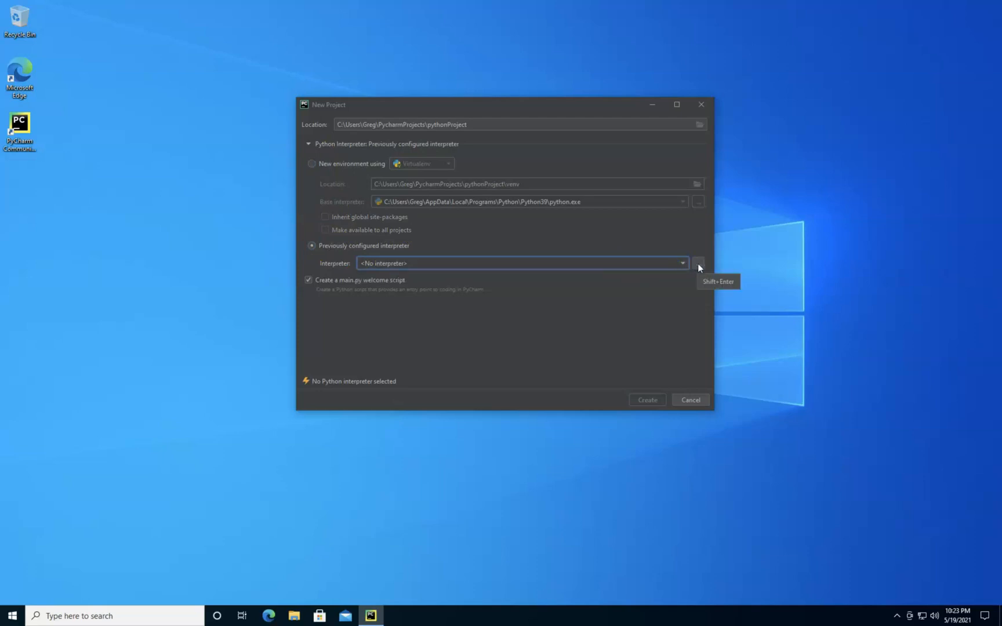
click(698, 264)
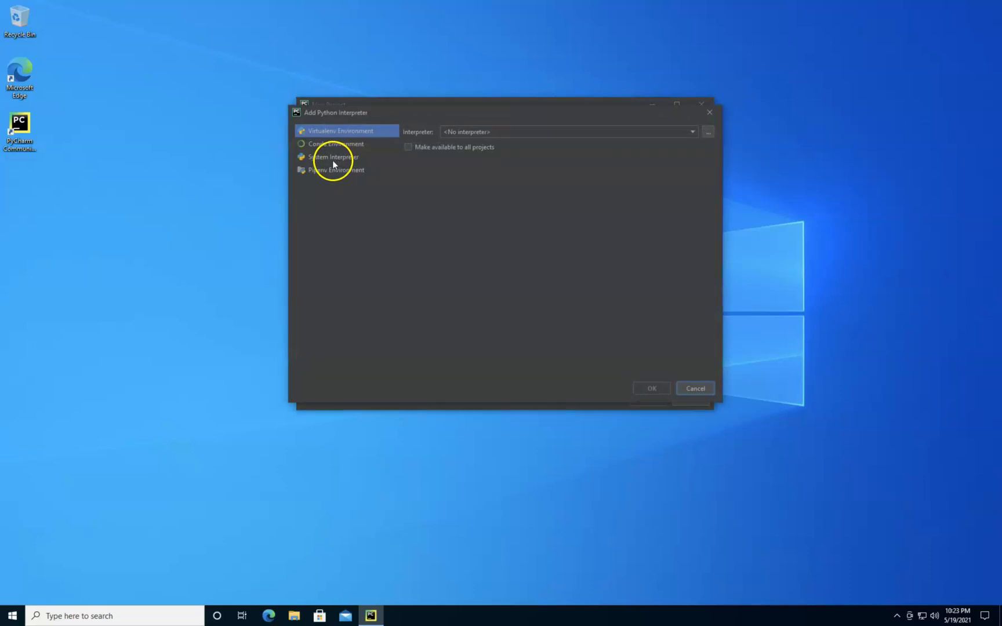
click(333, 160)
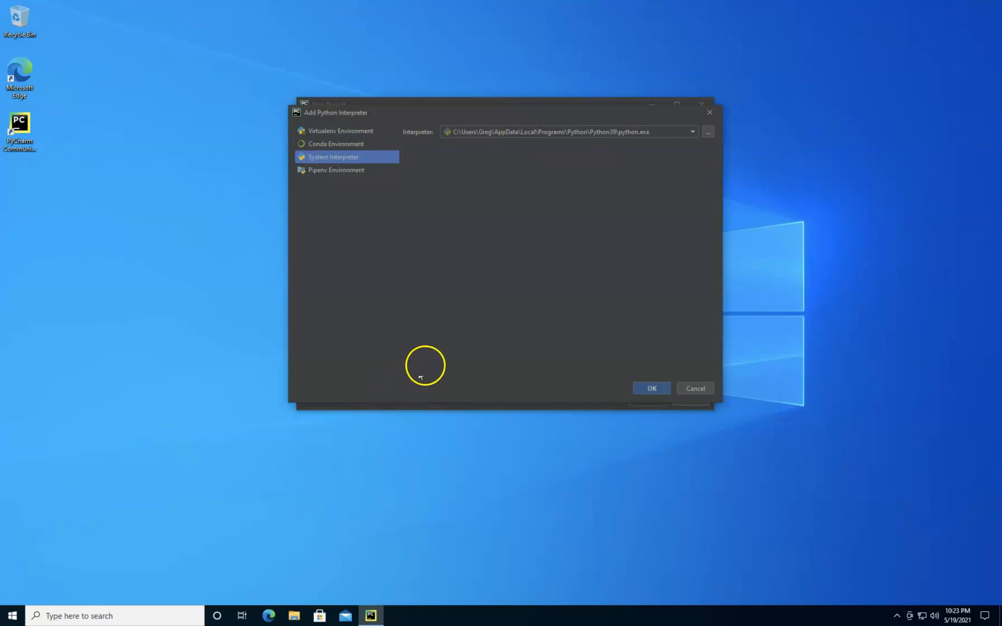
- Open Command Prompt, run "where python" and copy the Python39 python.exe path from the output
click(98, 615)
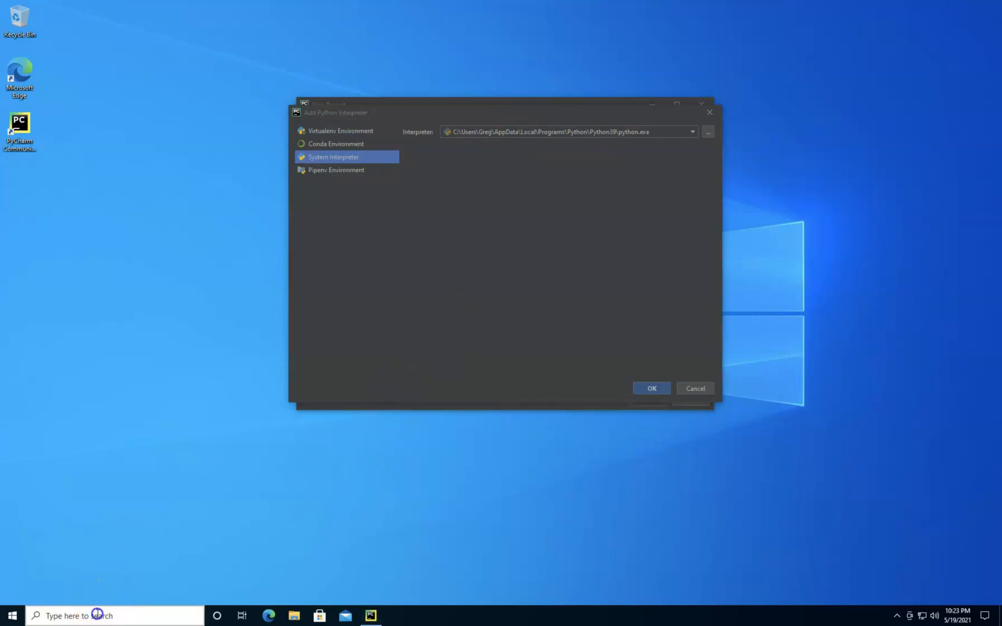
text(cmd)
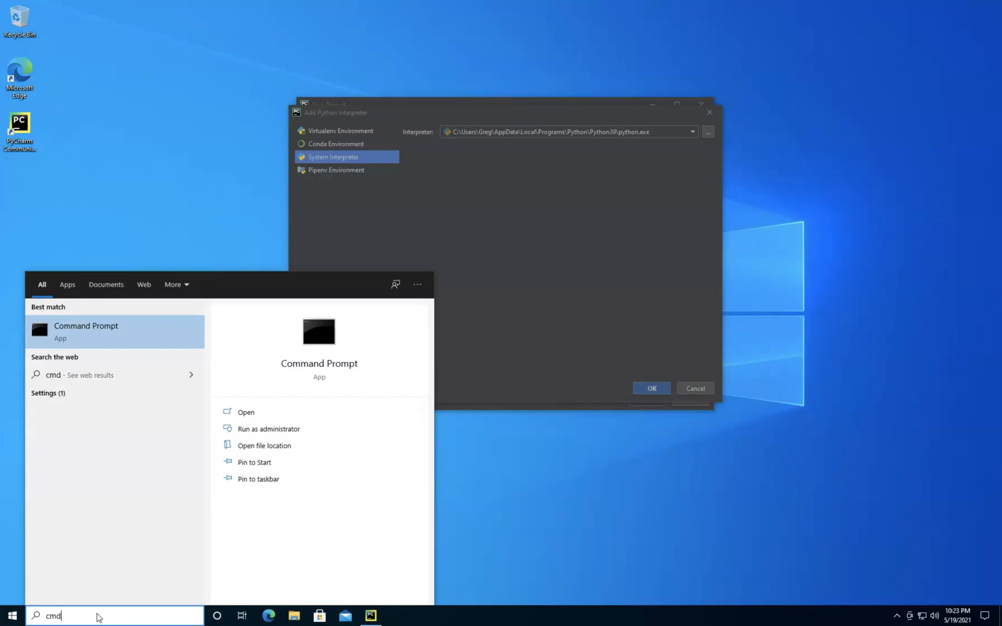
key(Return)
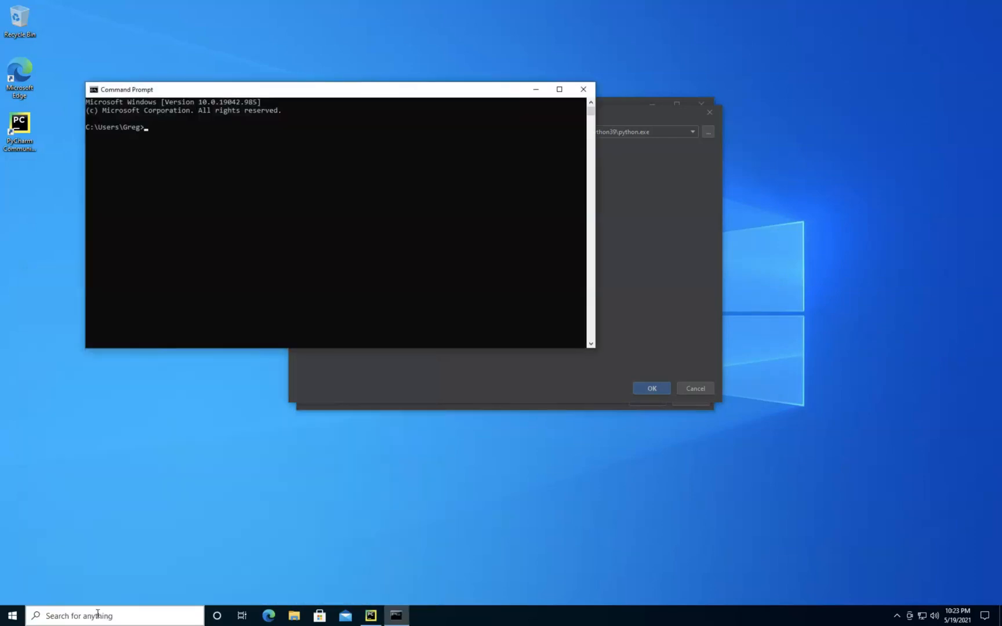
text(where pythone)
key(Return)
key(Up)
key(Return)
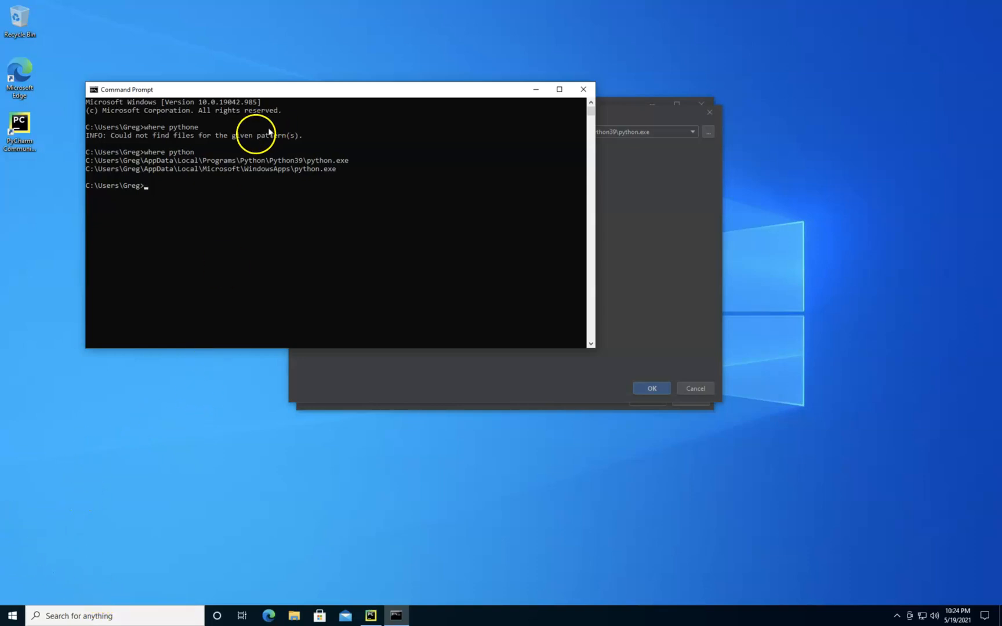
double_click(220, 161)
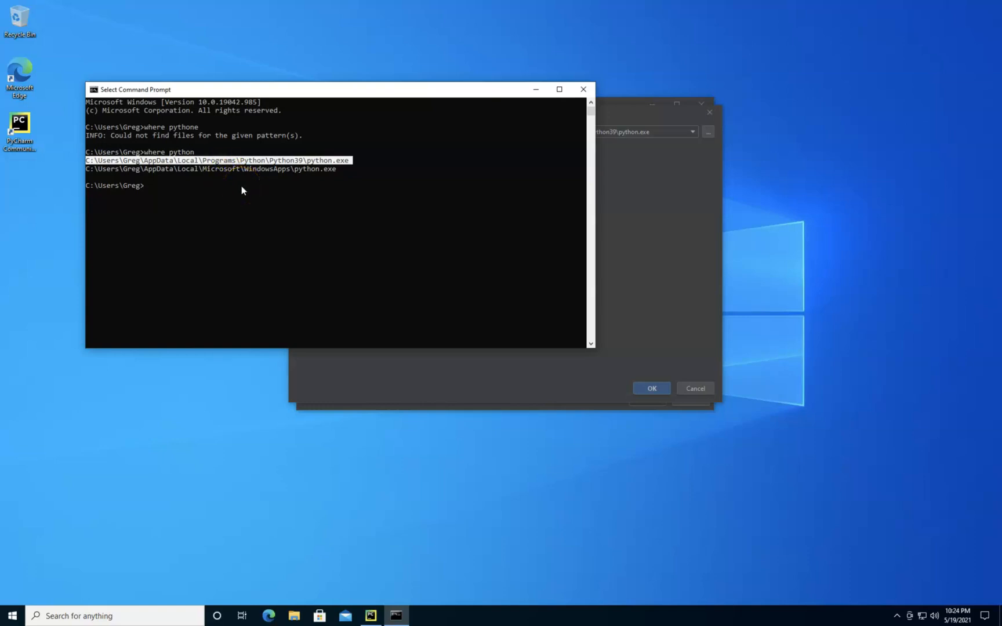
key(ctrl+c)
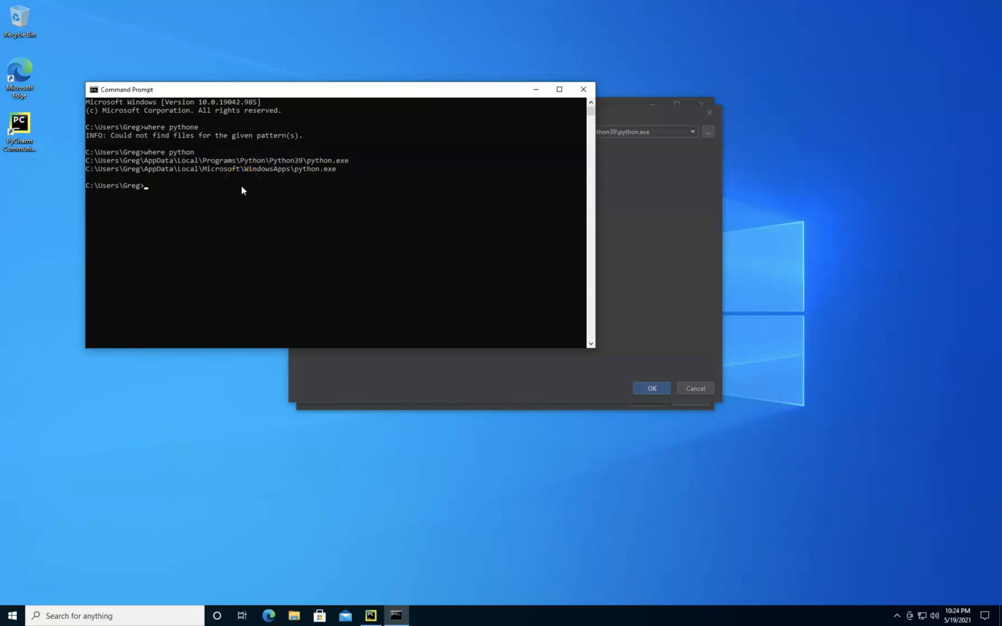
- Back in PyCharm, browse to the copied Python39 python.exe path and confirm it as the project's system interpreter
click(621, 190)
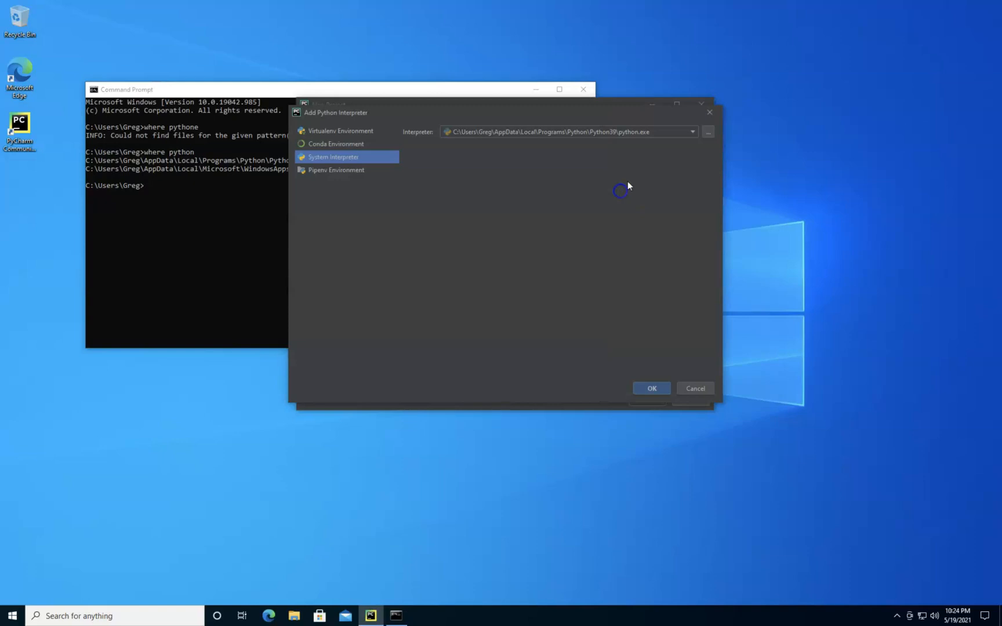
click(660, 130)
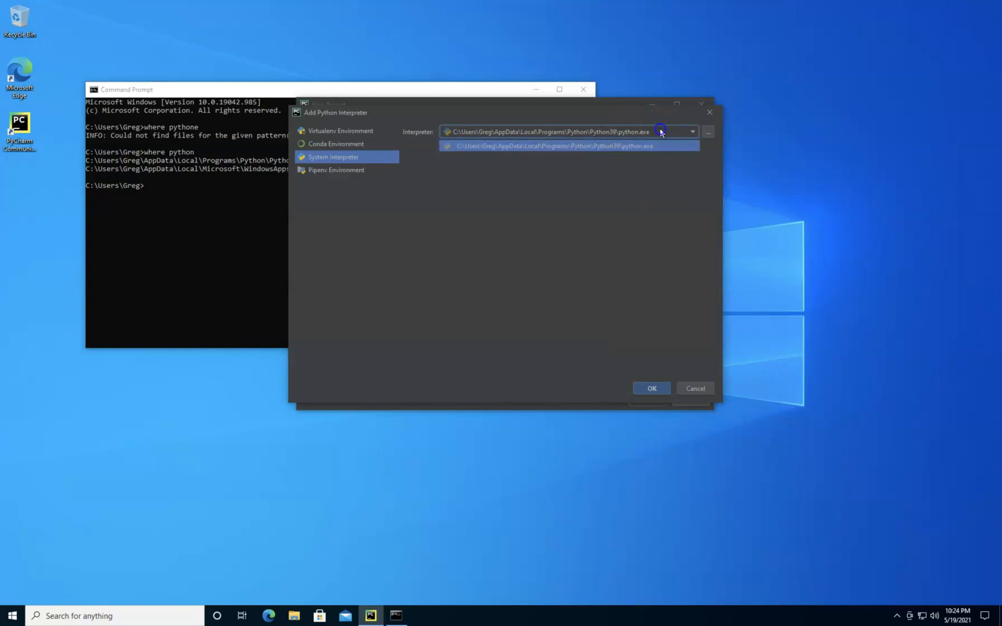
click(709, 132)
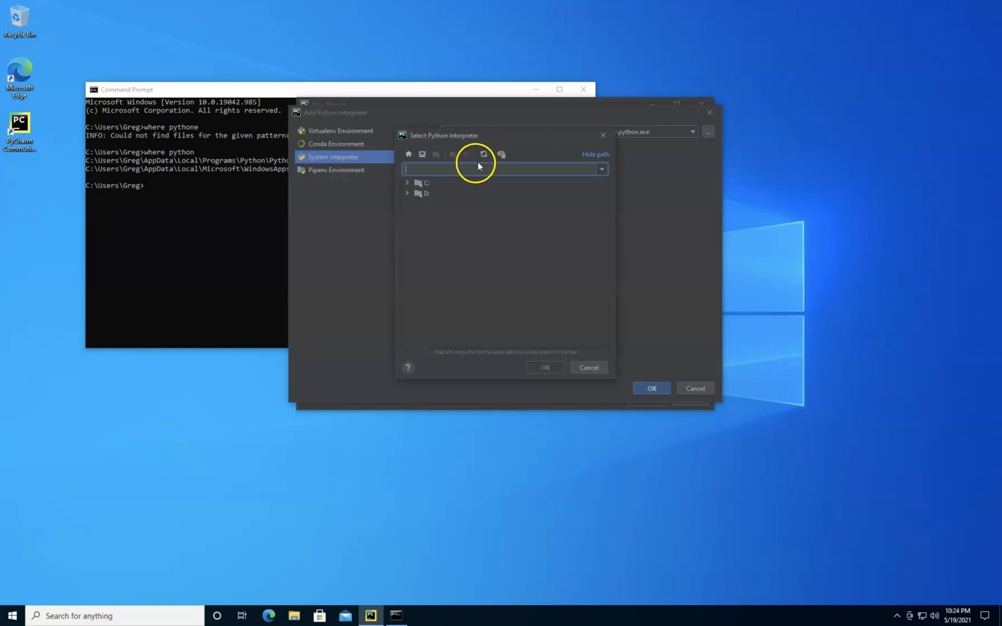
click(590, 367)
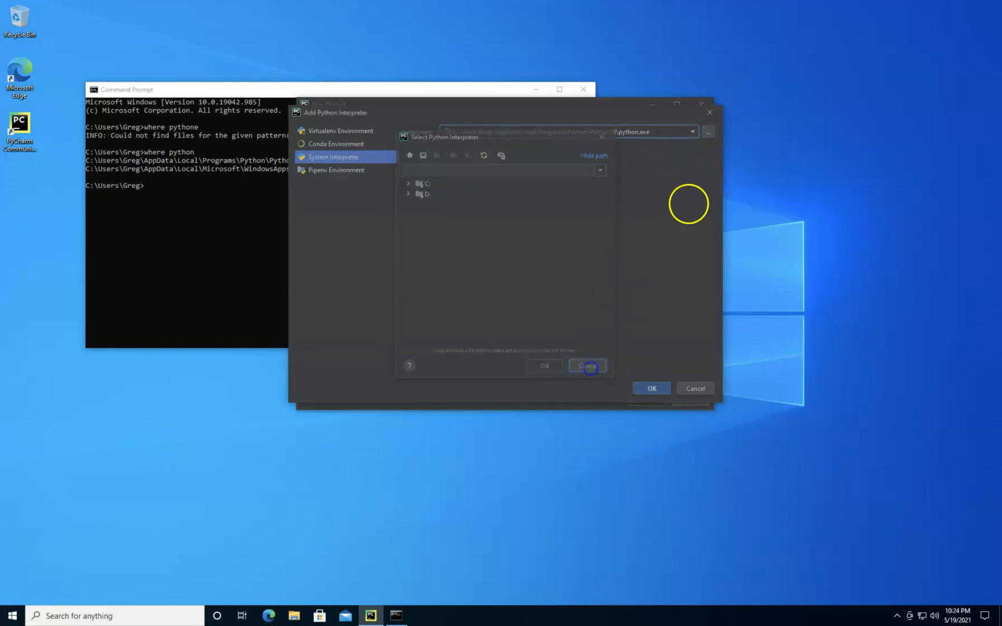
click(708, 133)
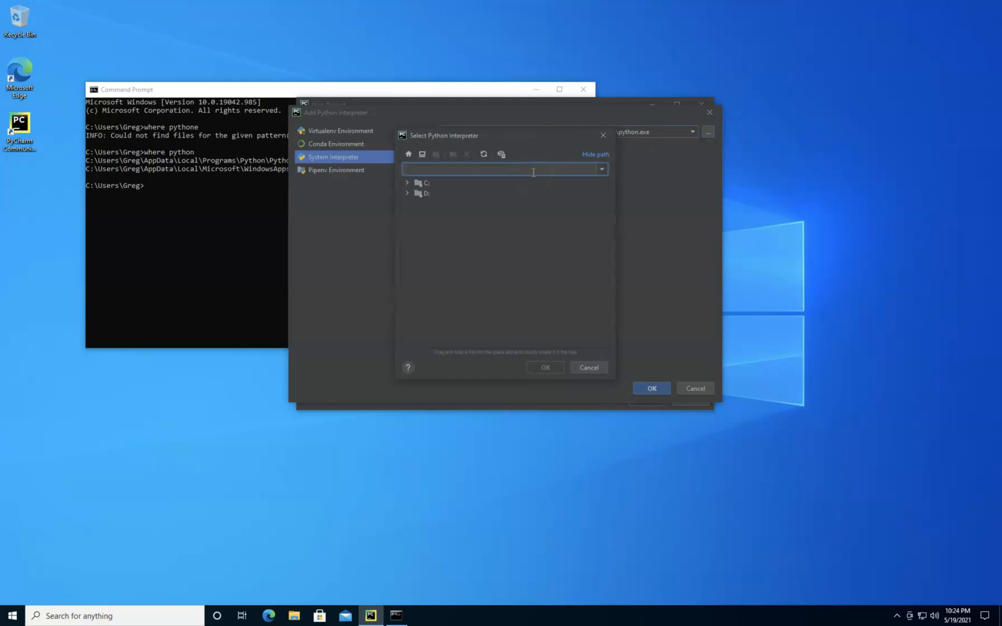
key(ctrl+v)
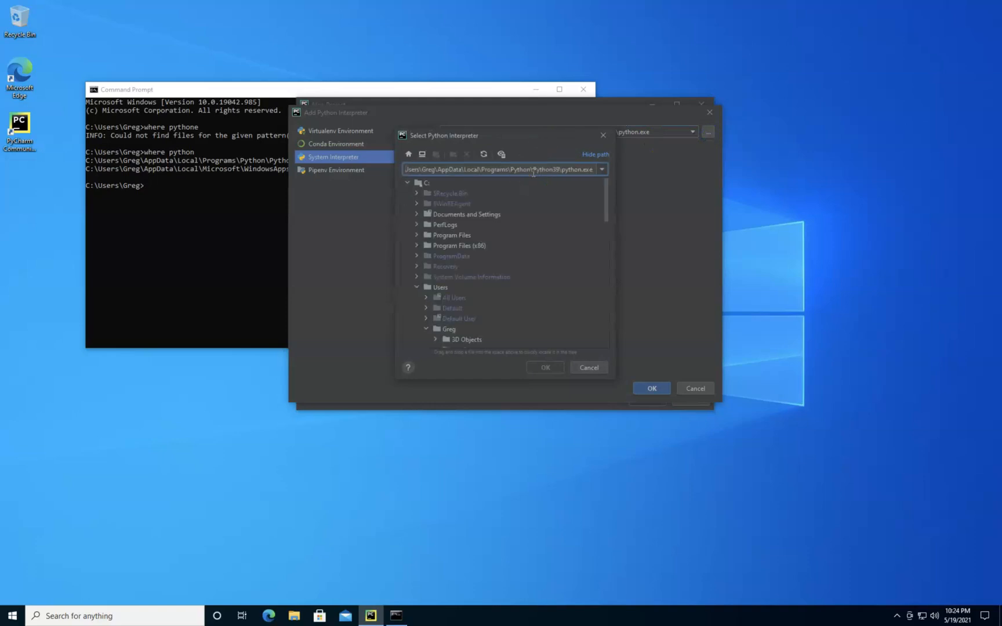
click(492, 313)
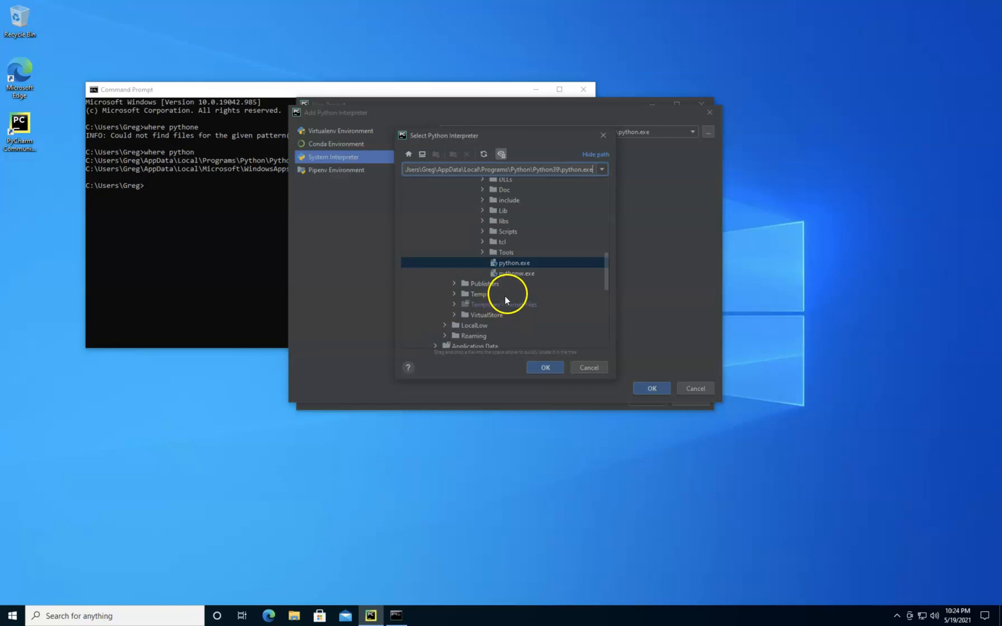
click(546, 368)
drag(527, 139, 526, 181)
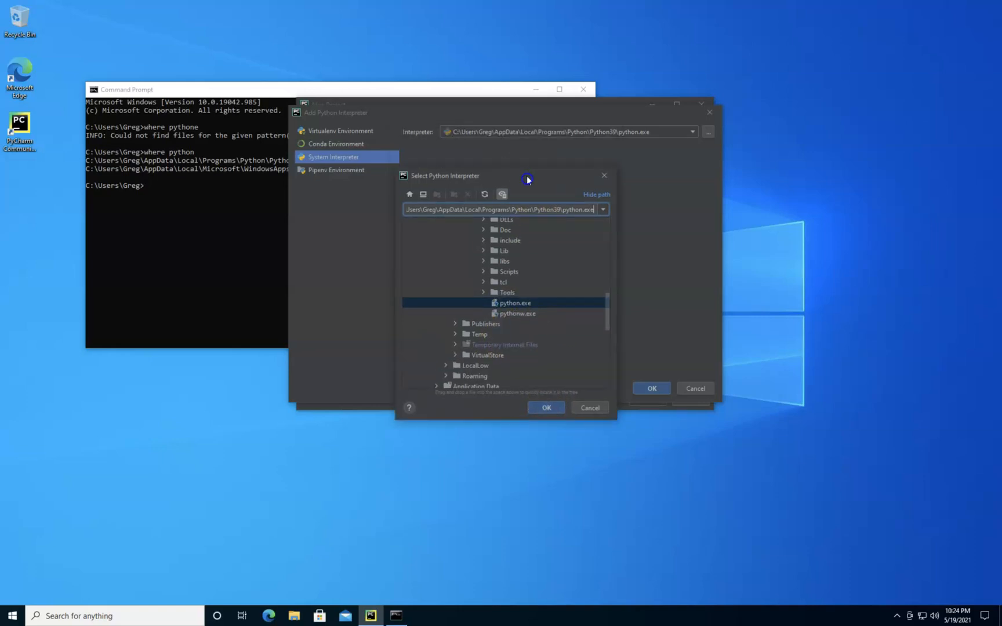
click(551, 409)
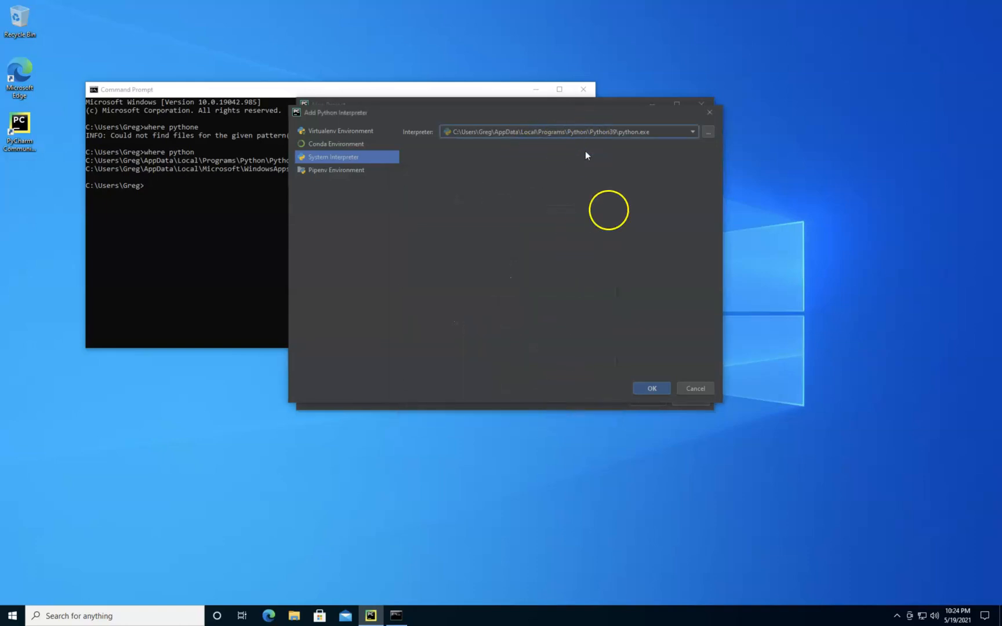
click(663, 389)
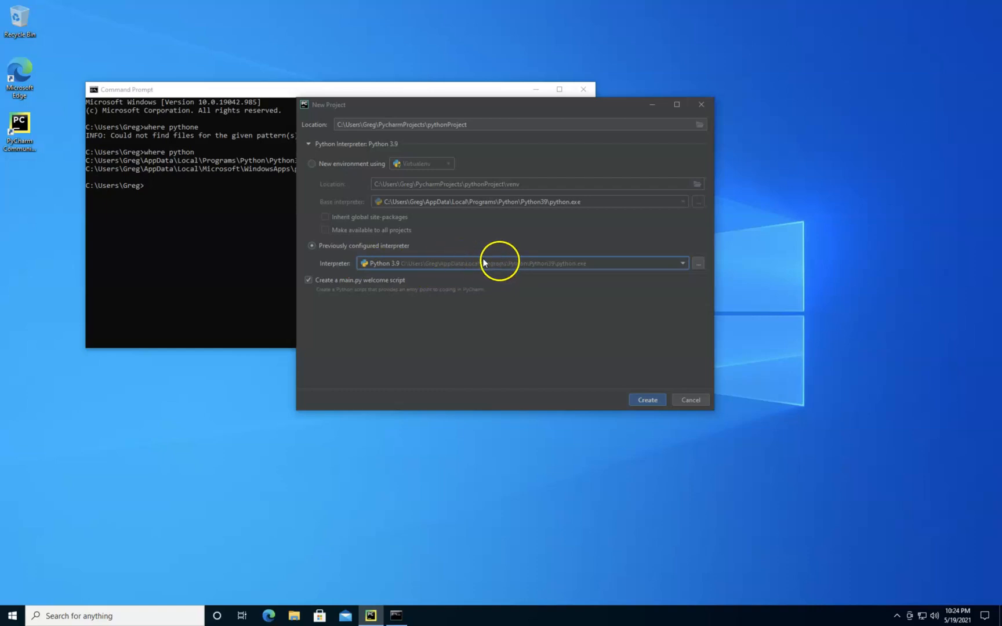
- Change the project folder name in the location path to ITP115Summer2021Project and create the project
click(477, 124)
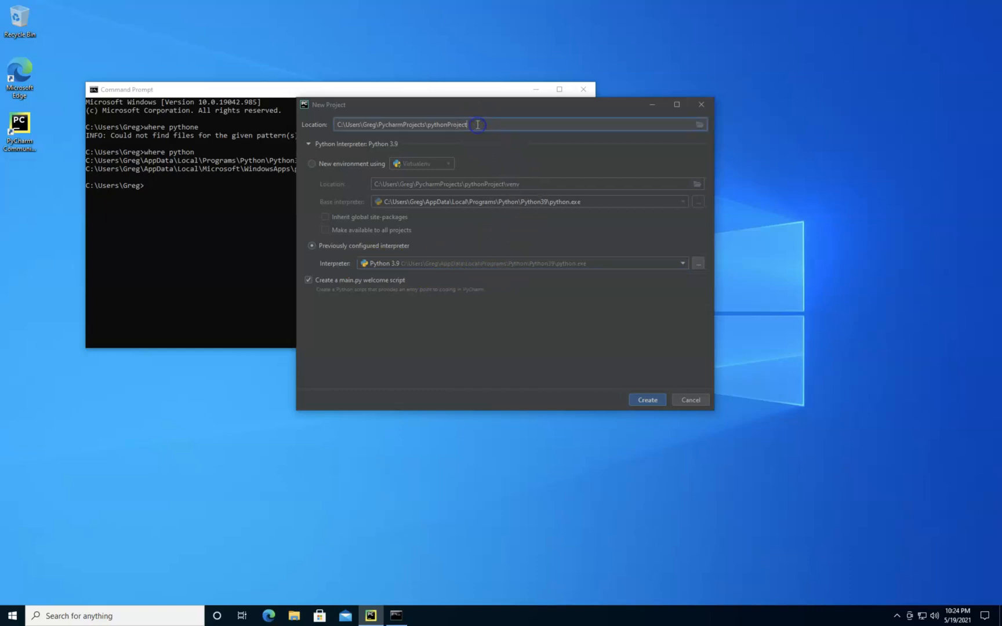
drag(478, 125, 427, 124)
key(BackSpace)
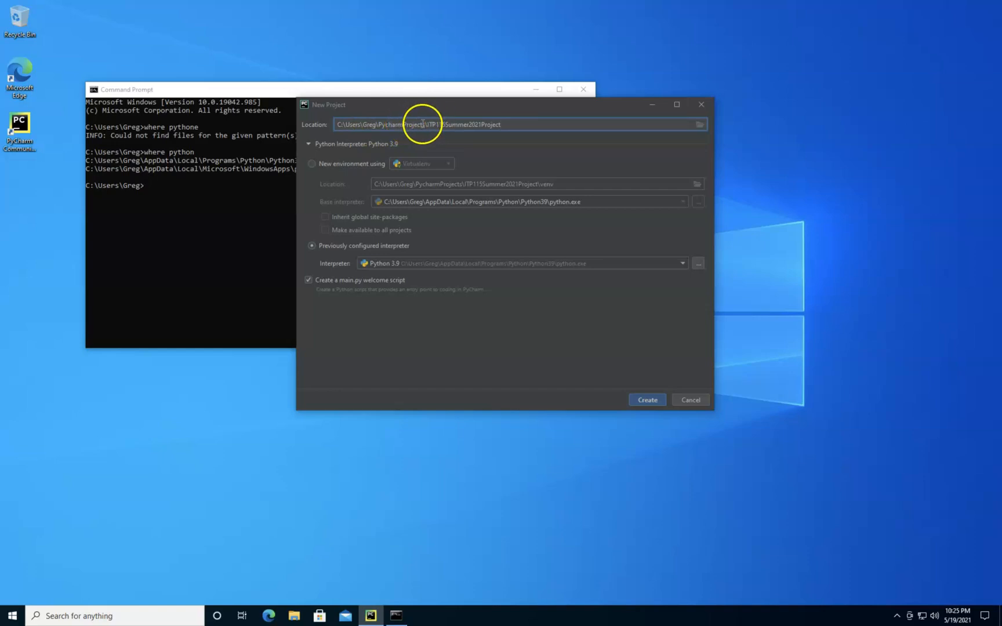
click(647, 405)
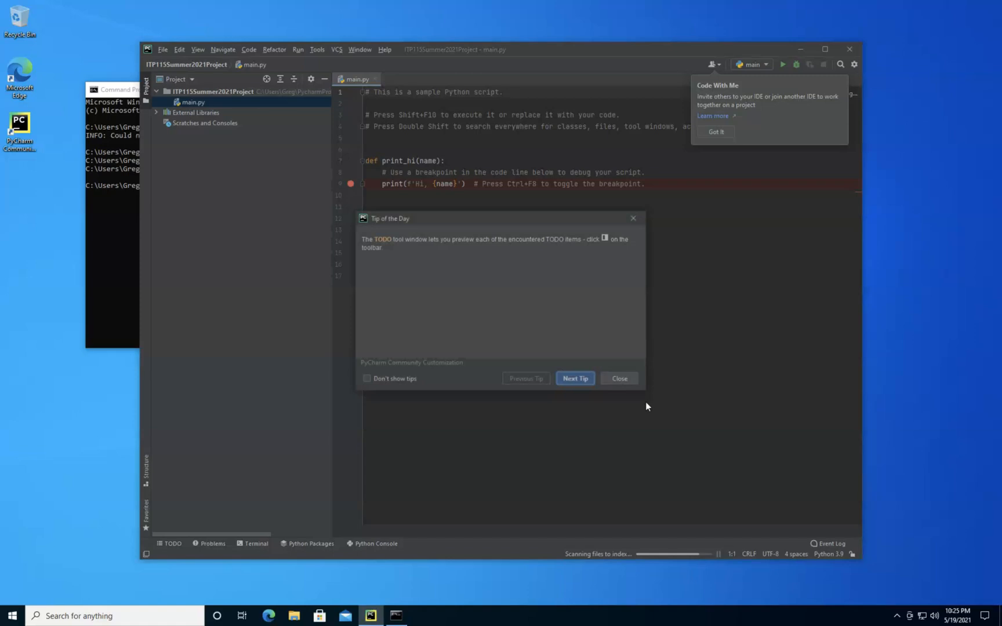
- Disable the Tip of the Day at startup, close it and dismiss the Code With Me notice
click(631, 385)
click(373, 378)
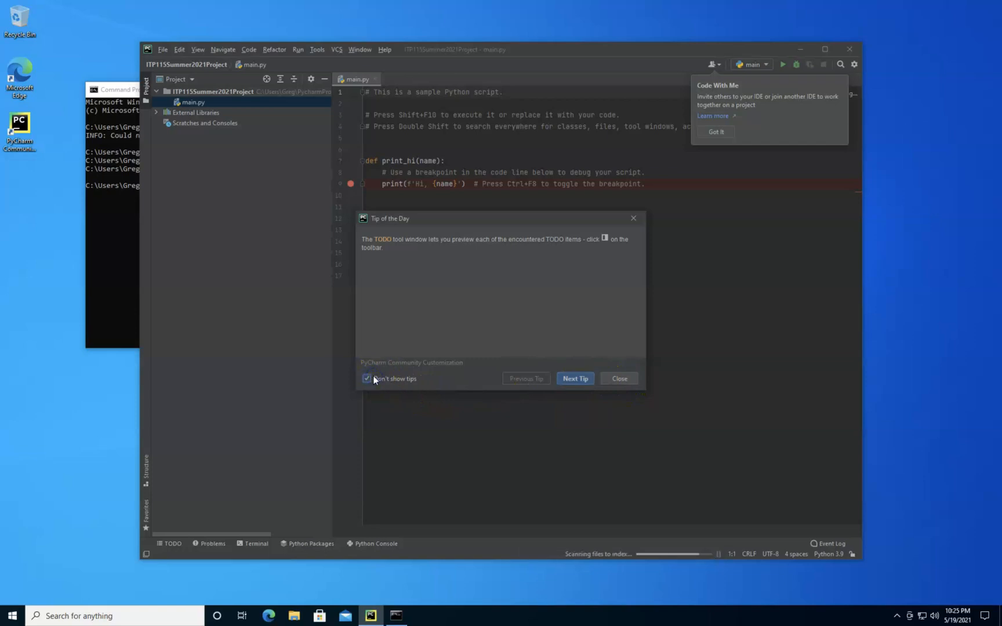
click(623, 377)
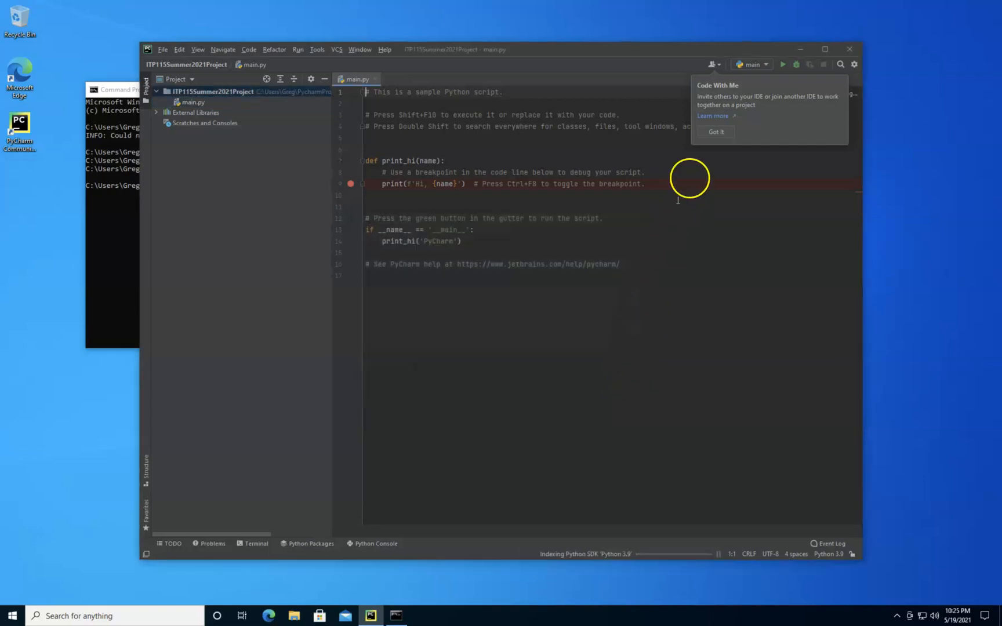
click(716, 132)
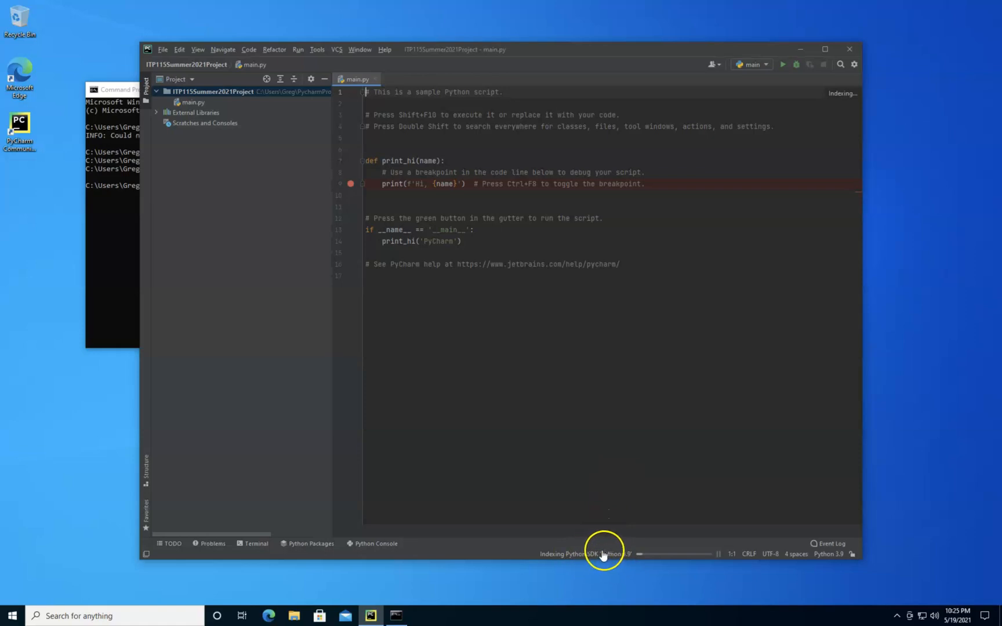
- Run the sample script main.py from the editor
right_click(543, 343)
click(490, 324)
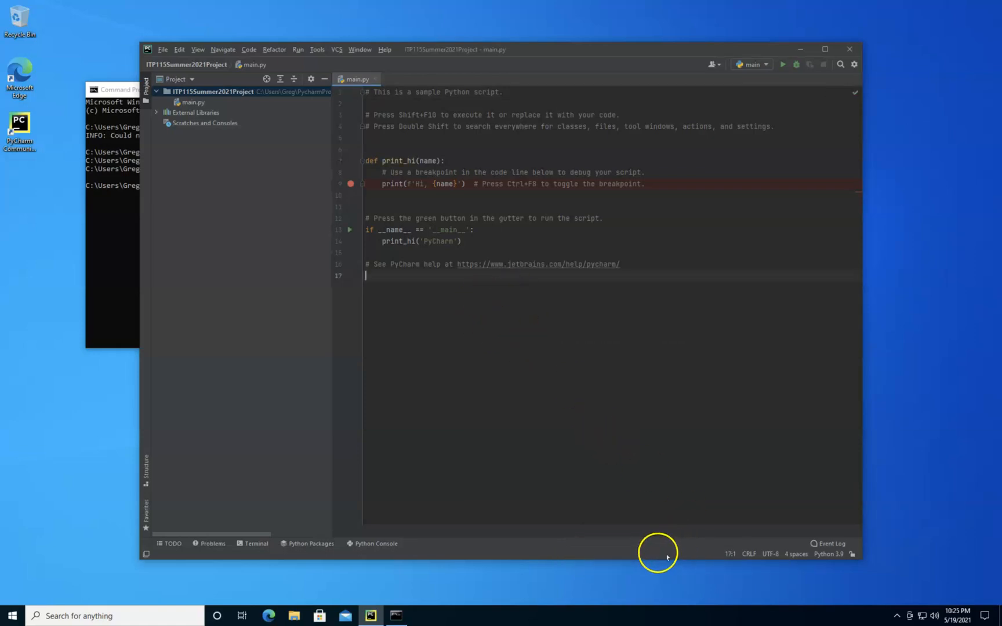
right_click(496, 325)
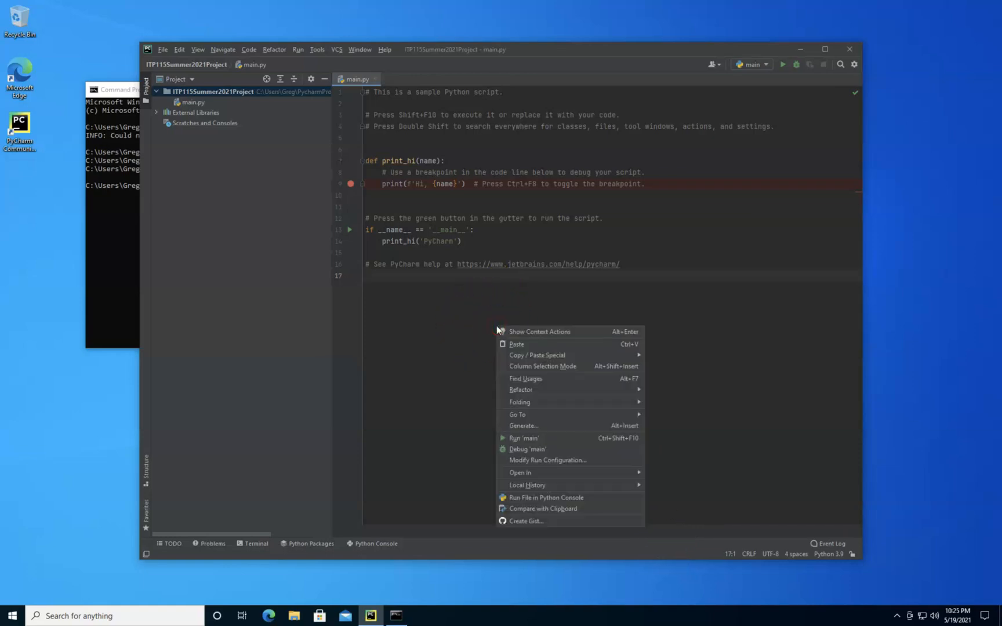
click(521, 439)
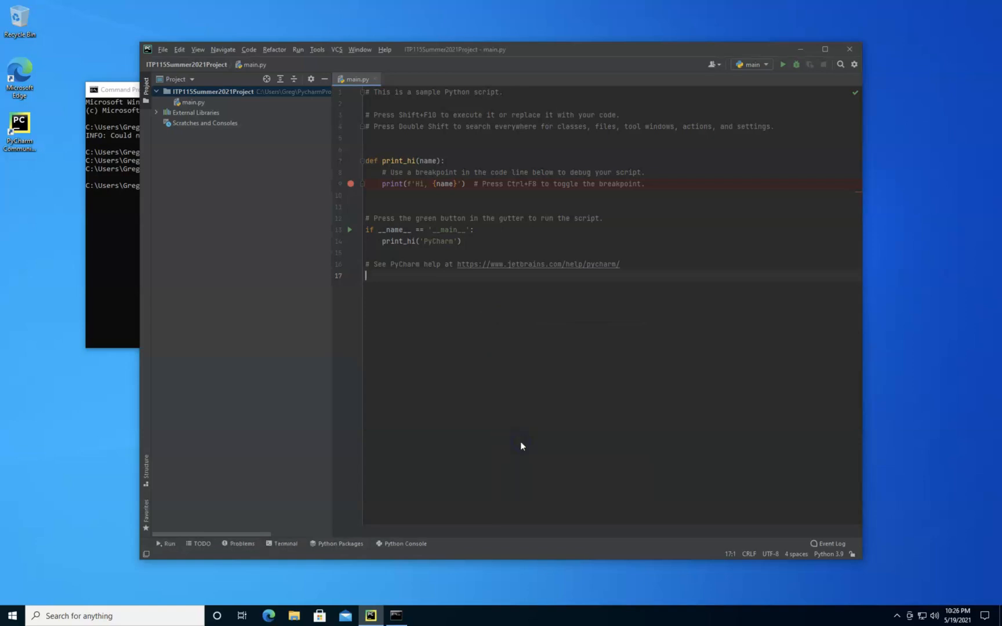
- Delete the sample file main.py from the project
click(189, 102)
right_click(189, 102)
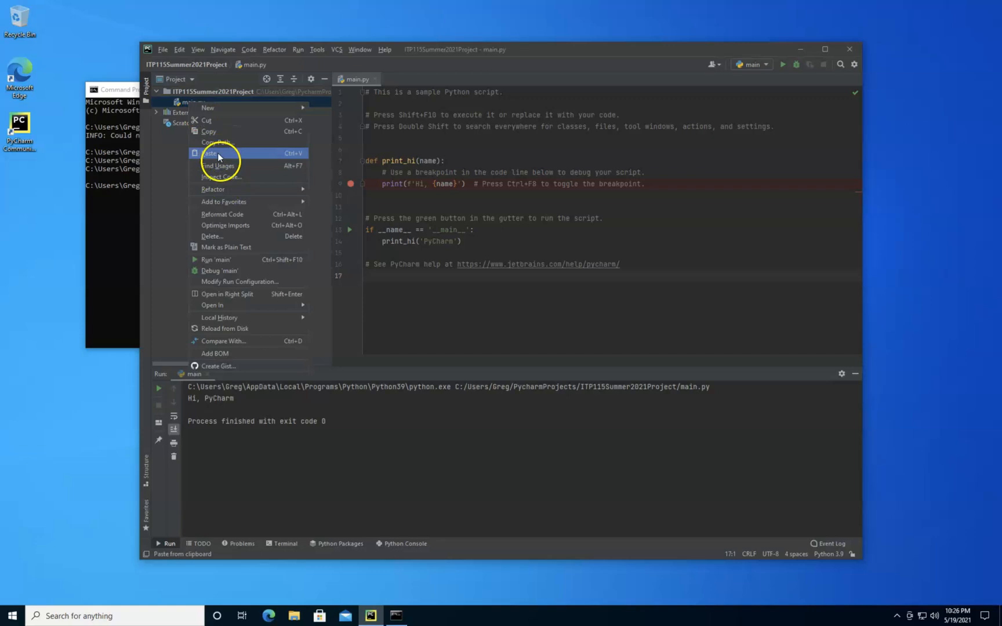
click(218, 236)
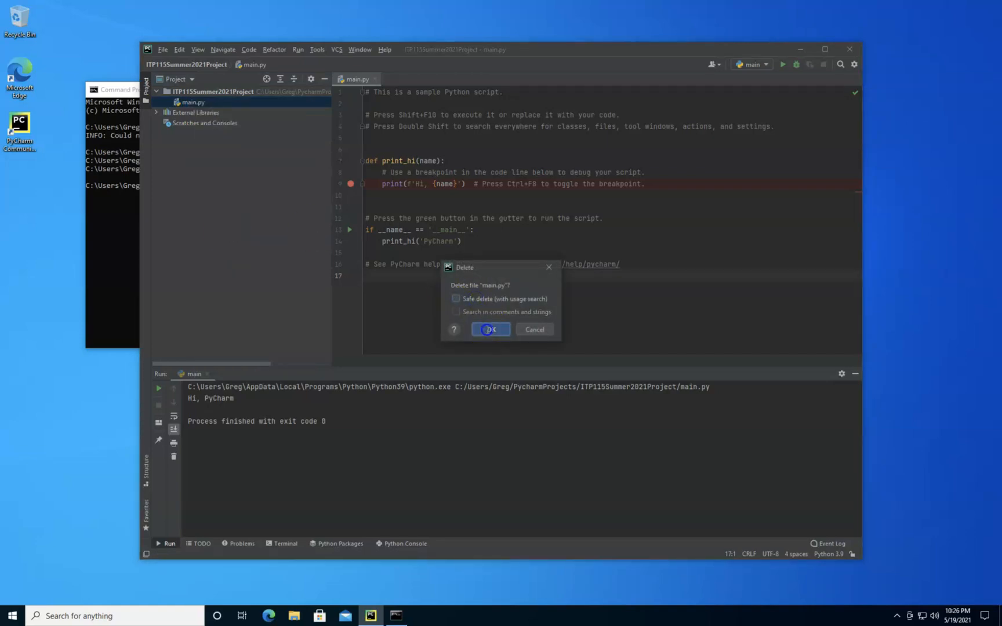
click(491, 329)
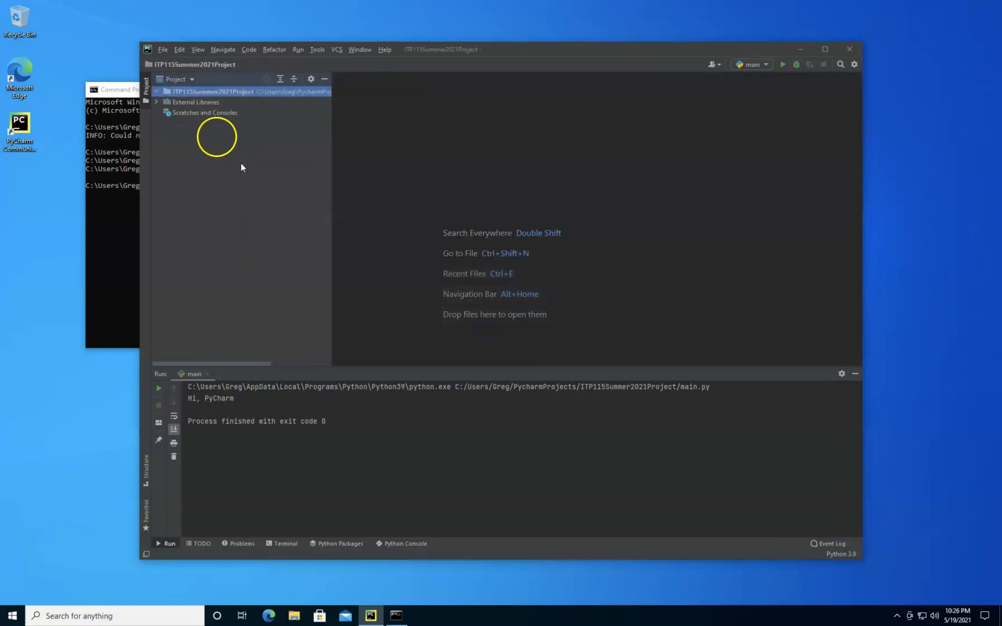
- Create a new Python file named Test directly in the ITP115Summer2021Project folder
right_click(184, 93)
mouse_move(200, 97)
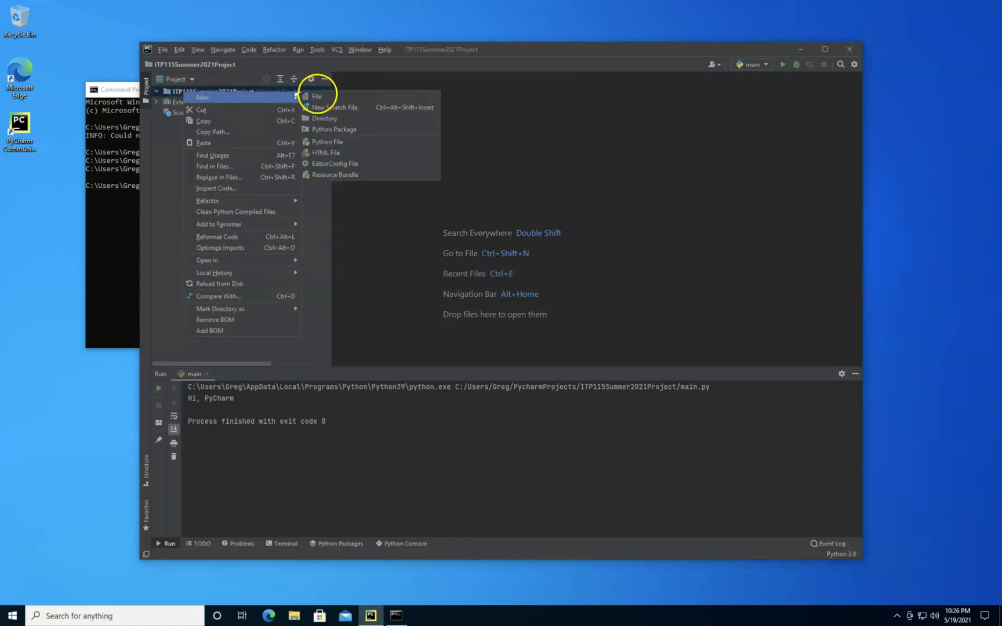
click(335, 143)
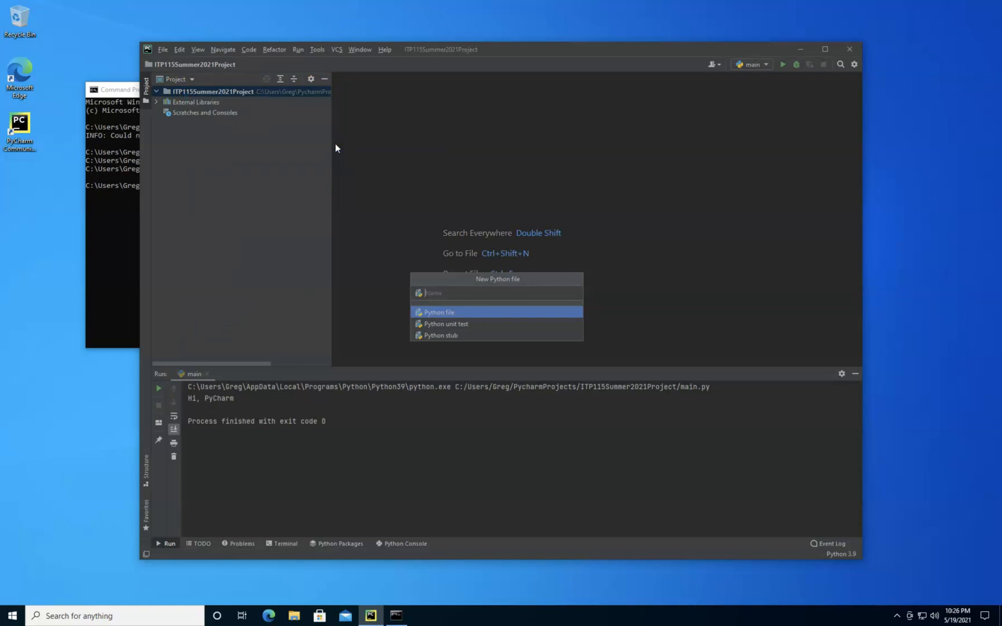
key(Return)
- Write print("hello world") in Test.py and run the script
text(print)
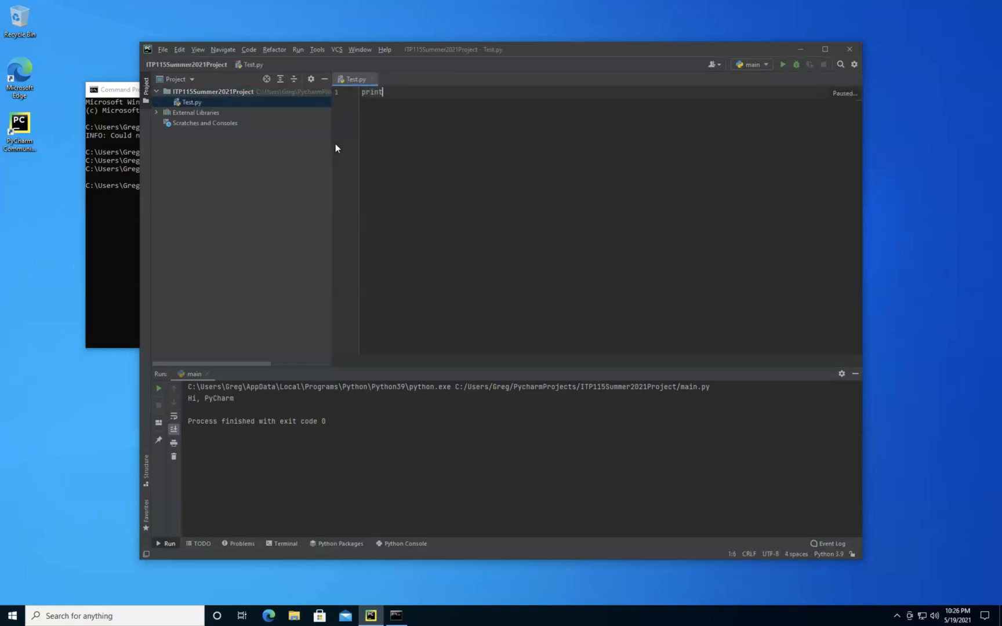
key(Return)
text("hel)
text(lo world)
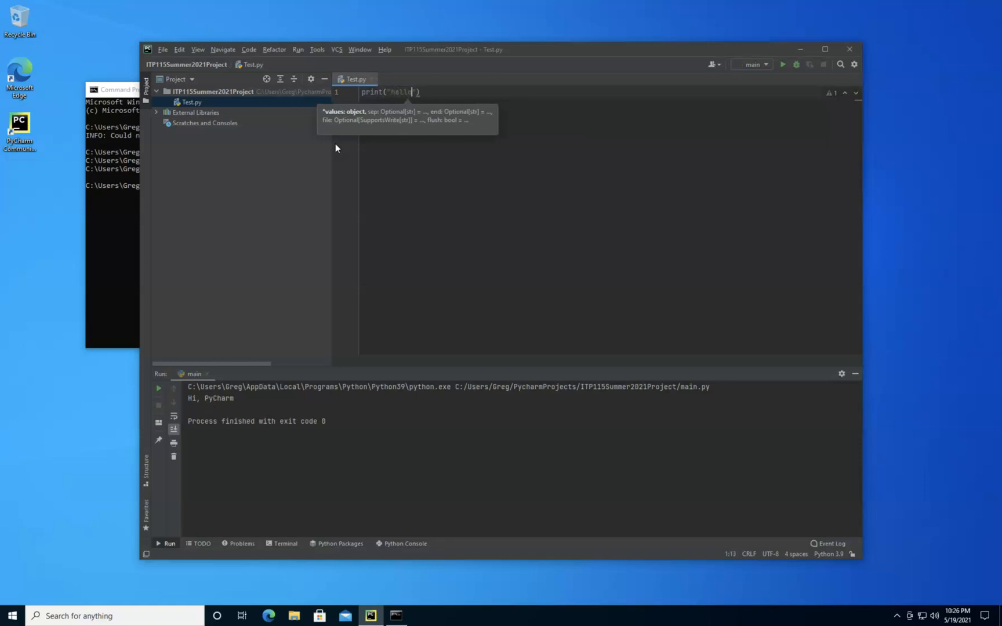
click(393, 201)
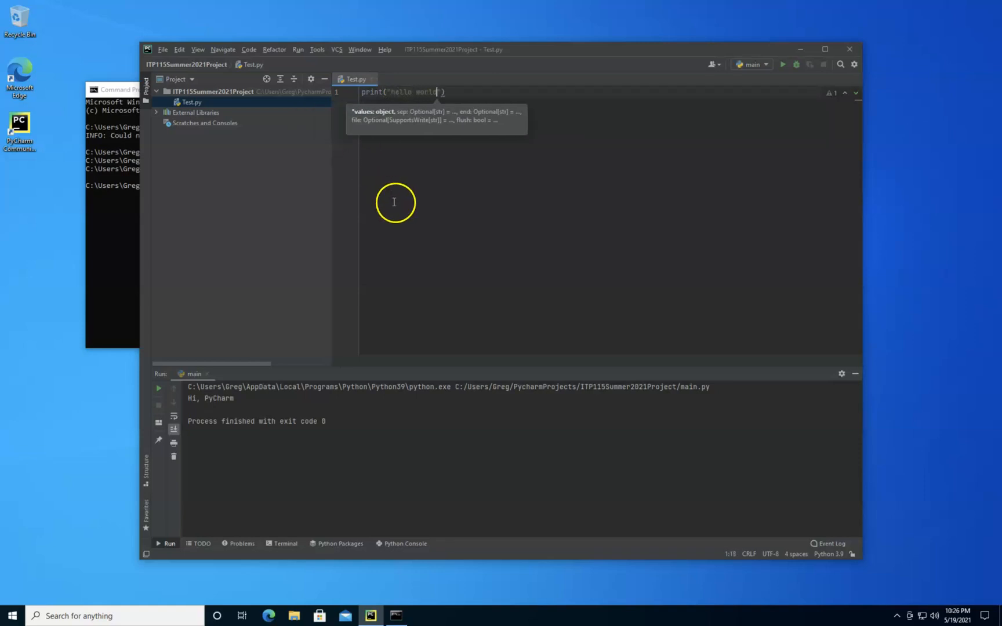
right_click(435, 186)
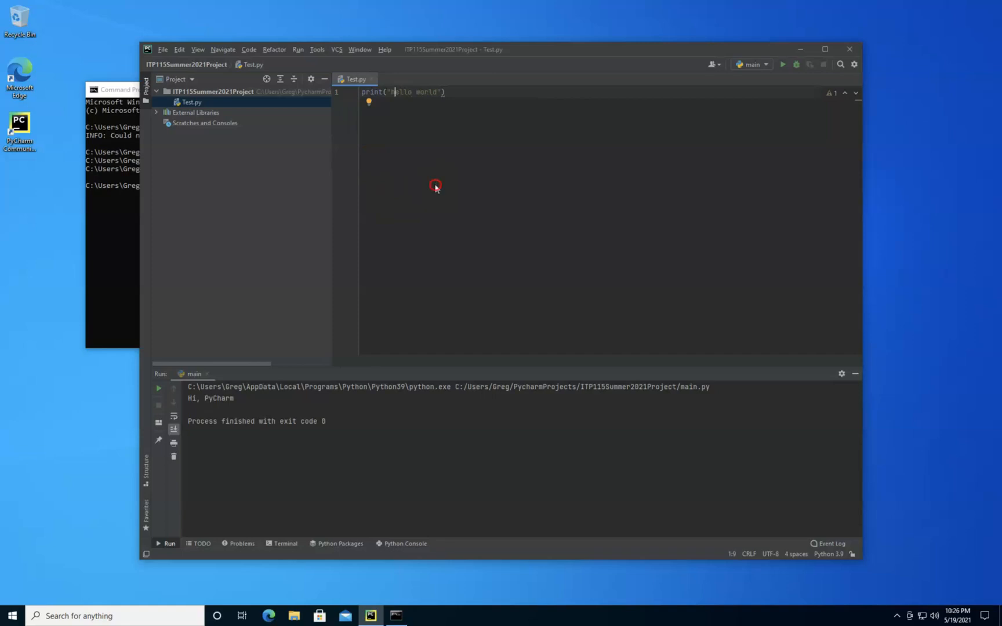
click(462, 296)
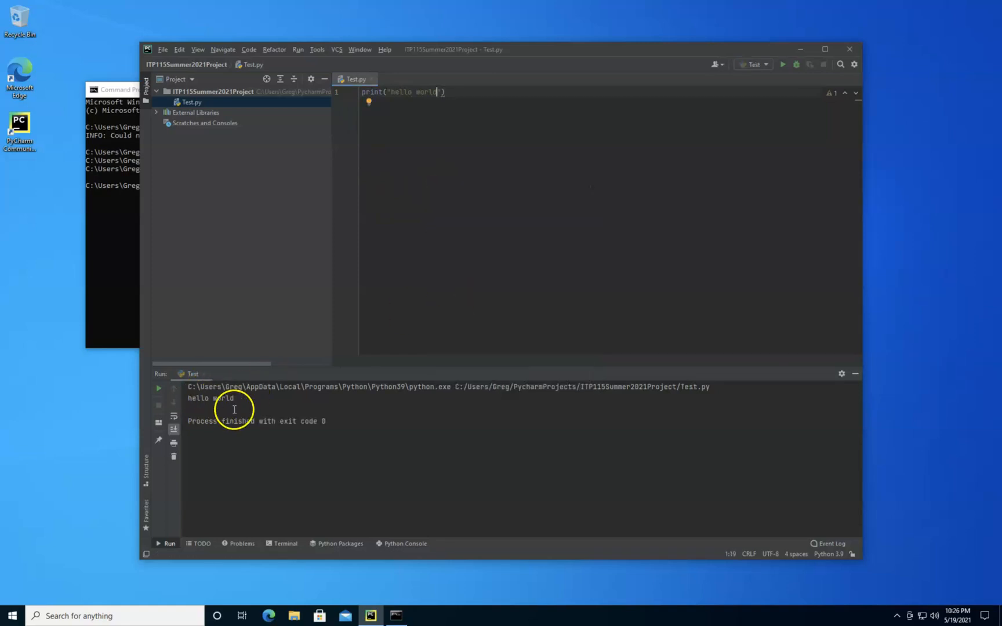
- Delete Test.py from the project
click(203, 91)
right_click(203, 92)
click(190, 102)
right_click(190, 102)
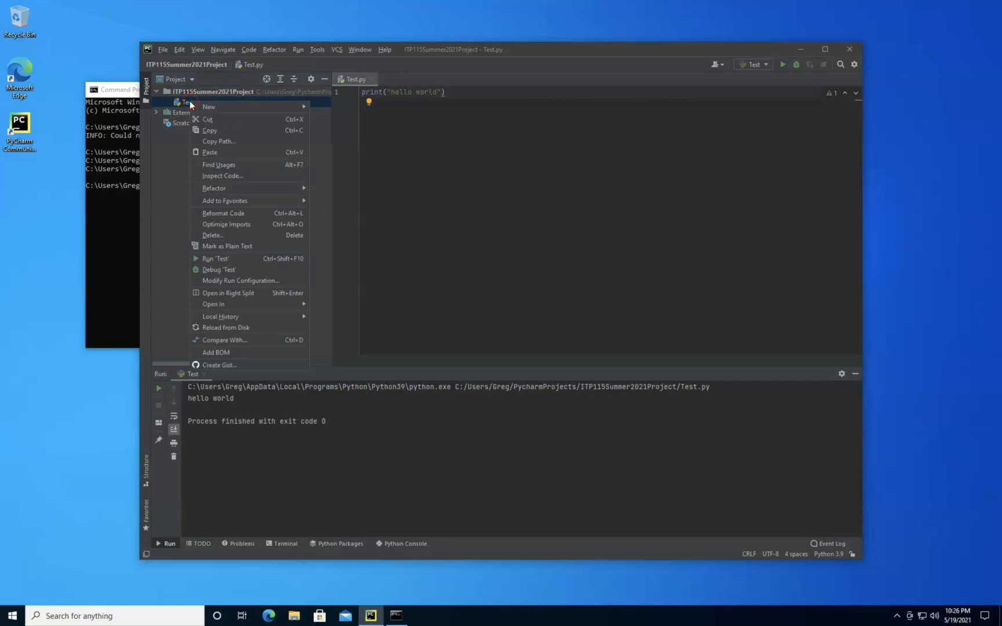
click(212, 235)
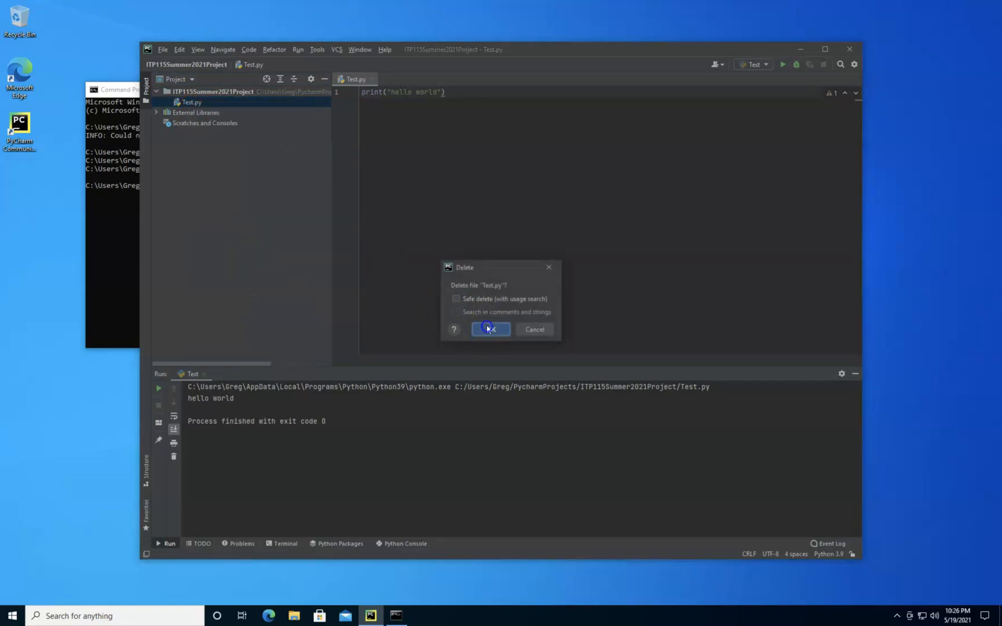
click(489, 329)
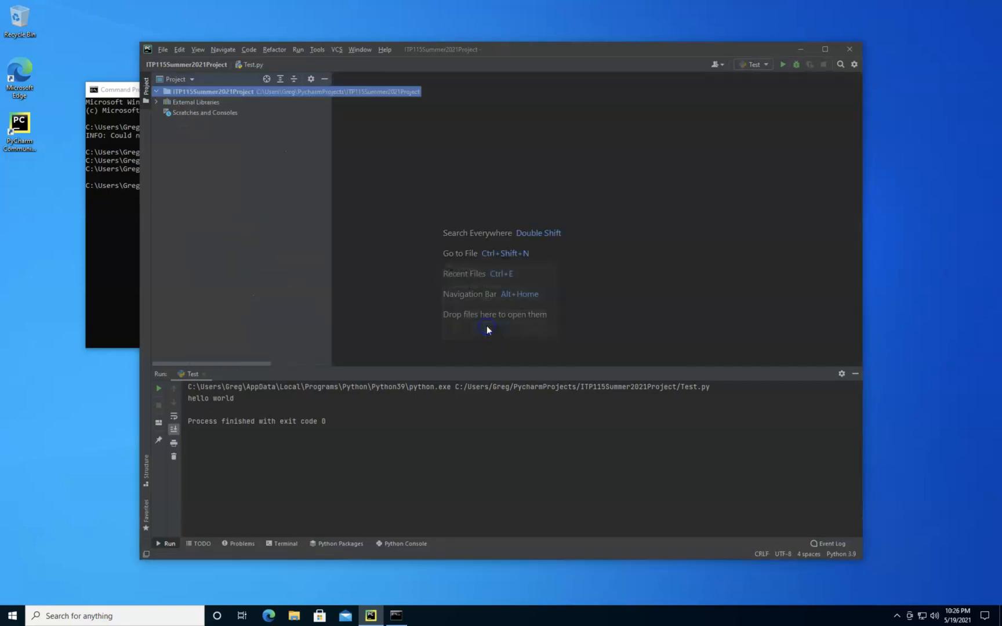
- Create a new directory named Week1Intro in the ITP115Summer2021Project folder
right_click(193, 94)
mouse_move(208, 97)
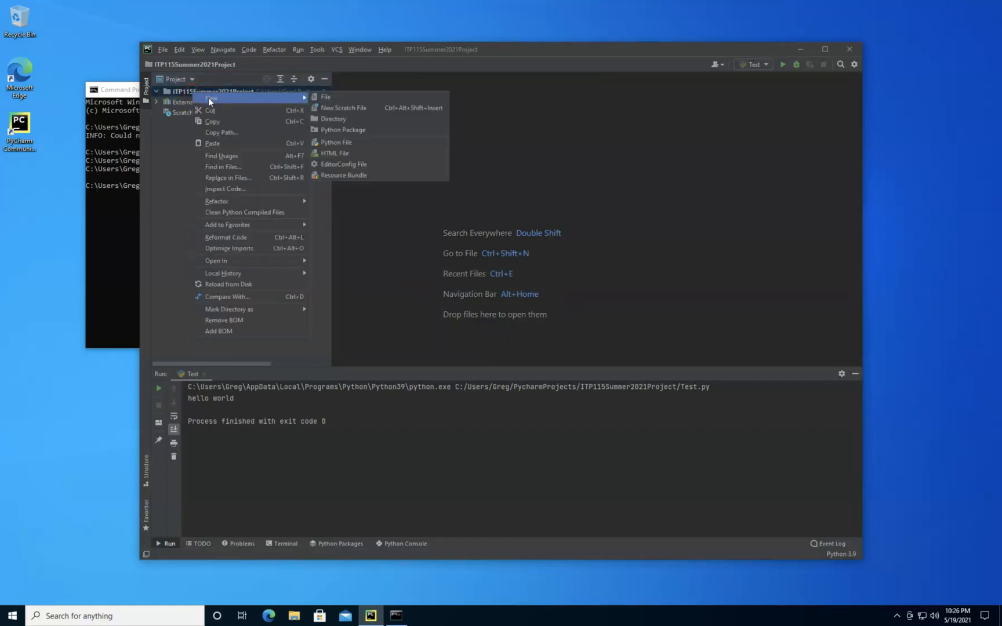
click(356, 119)
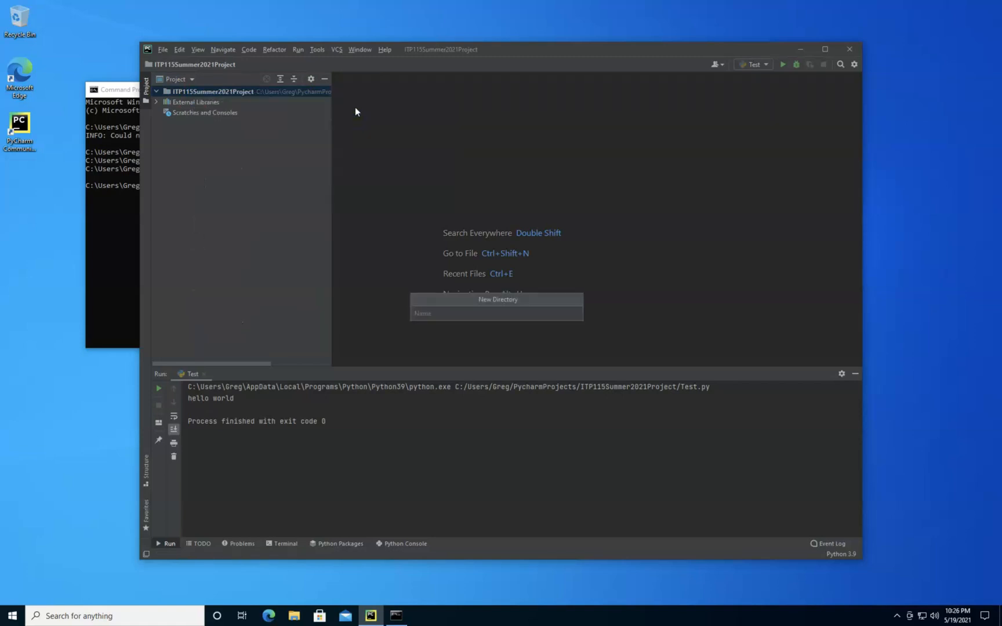
text(Week1Intro)
key(Return)
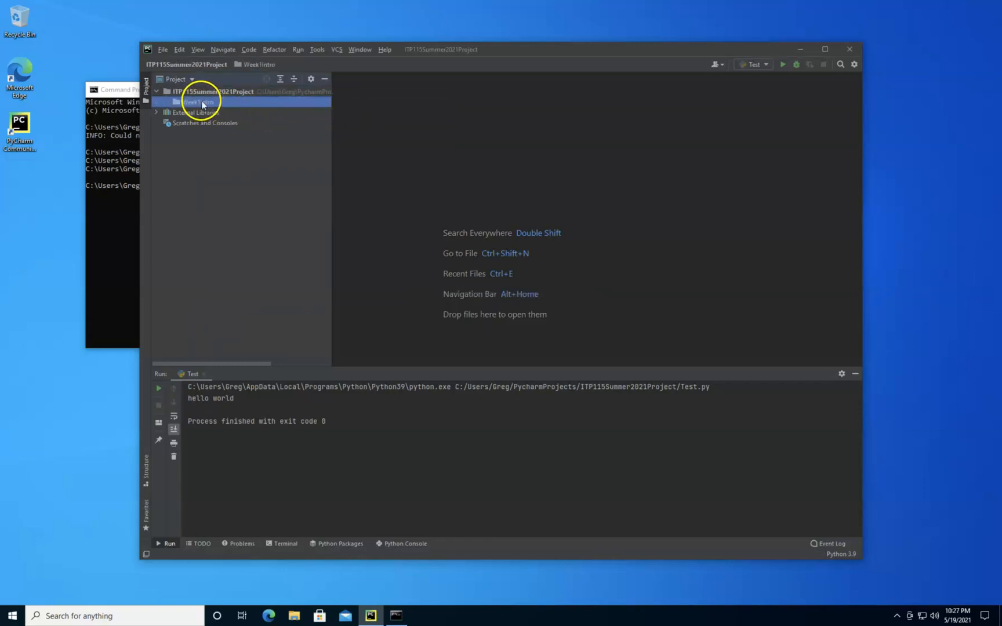
- Create a new Python file named Week1InClass inside the Week1Intro directory
right_click(201, 100)
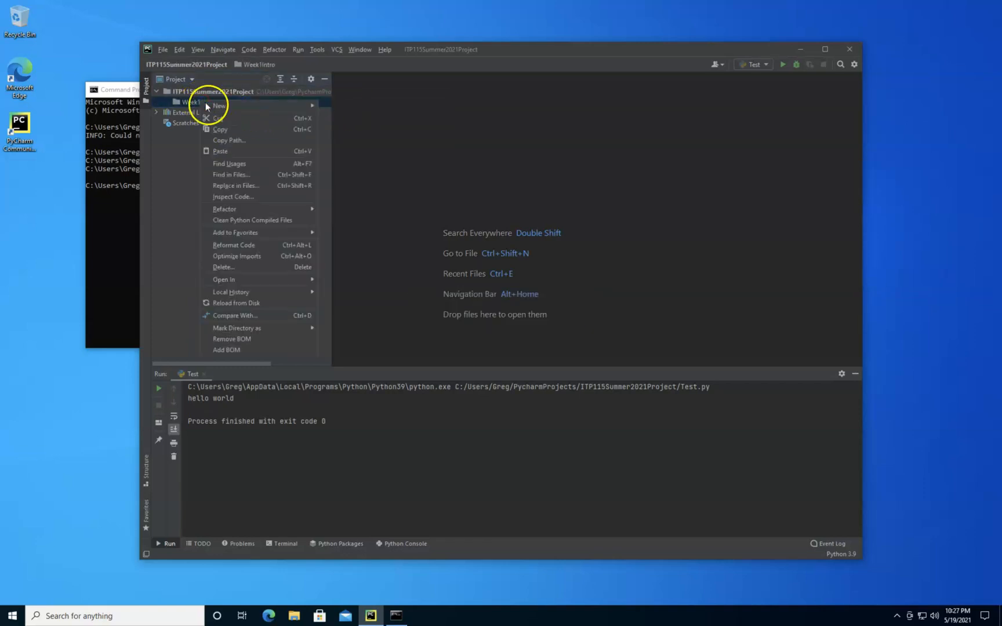
mouse_move(266, 101)
click(341, 151)
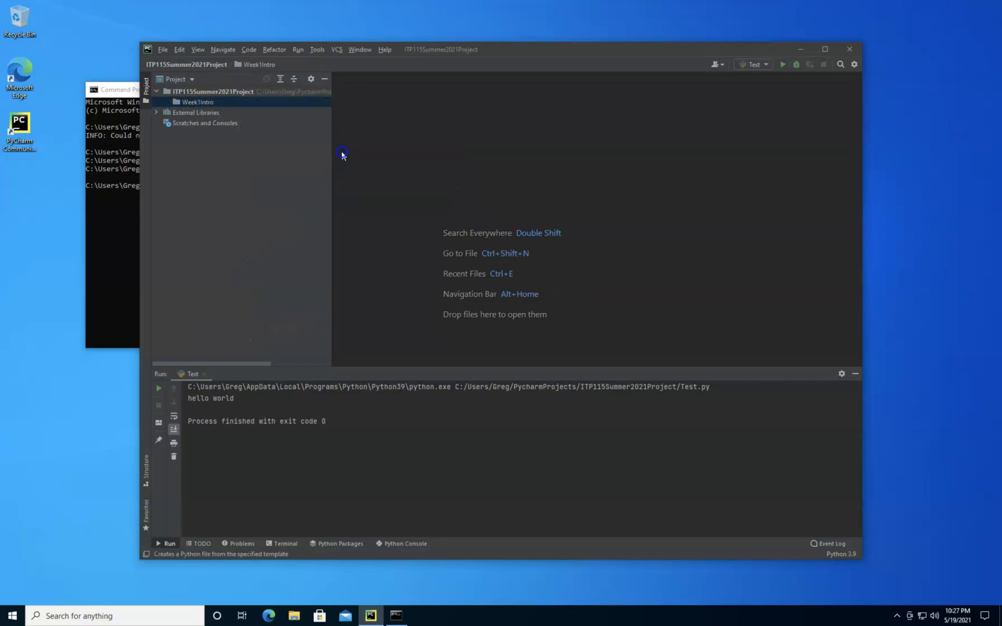
text(Week1InClass)
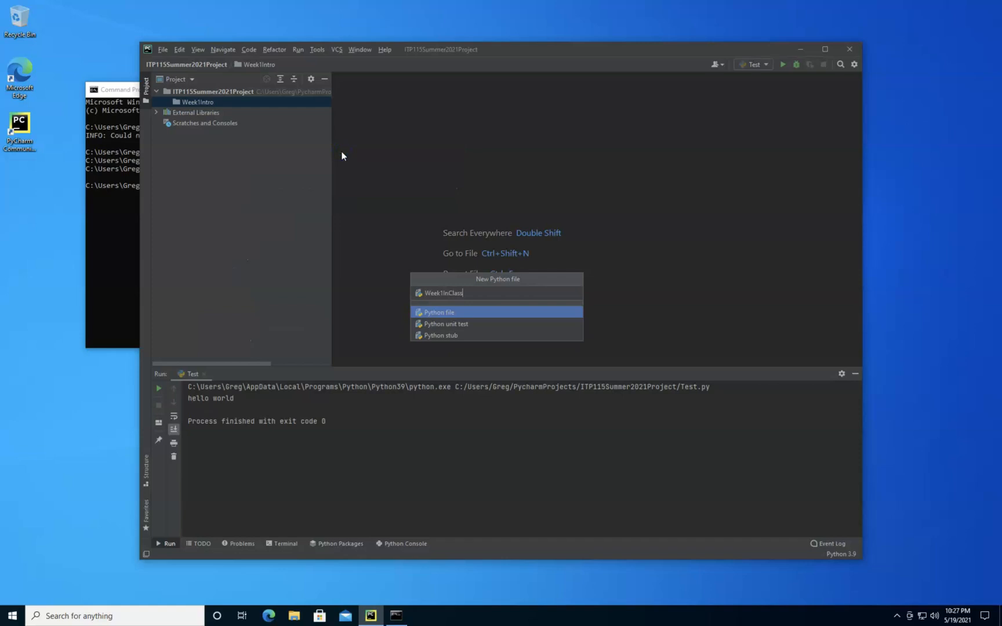
key(Return)
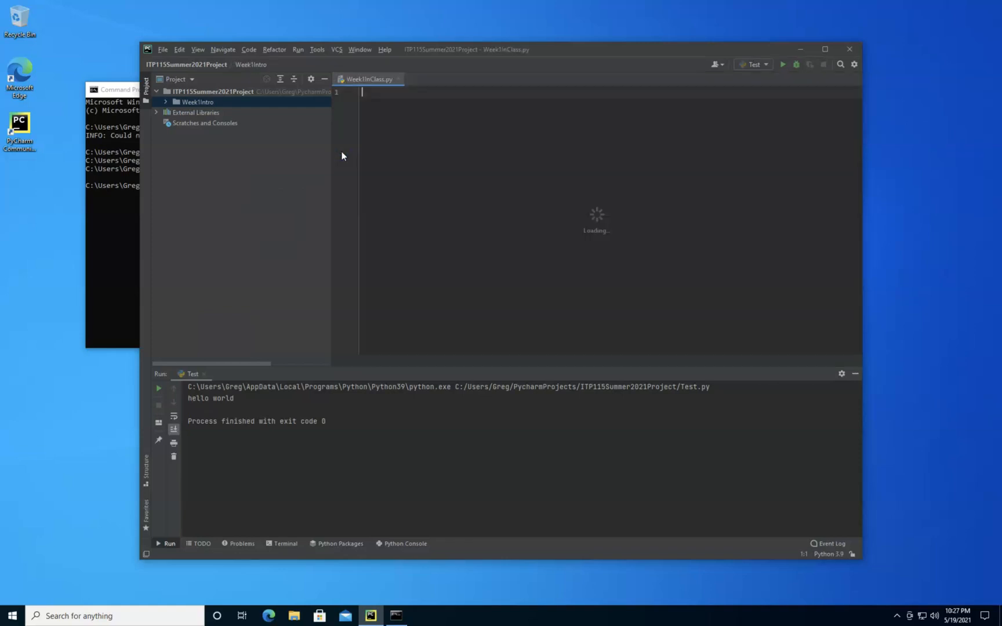
- Write print("hello world!") in Week1InClass.py and run the script
text(print)
text(("hello wo)
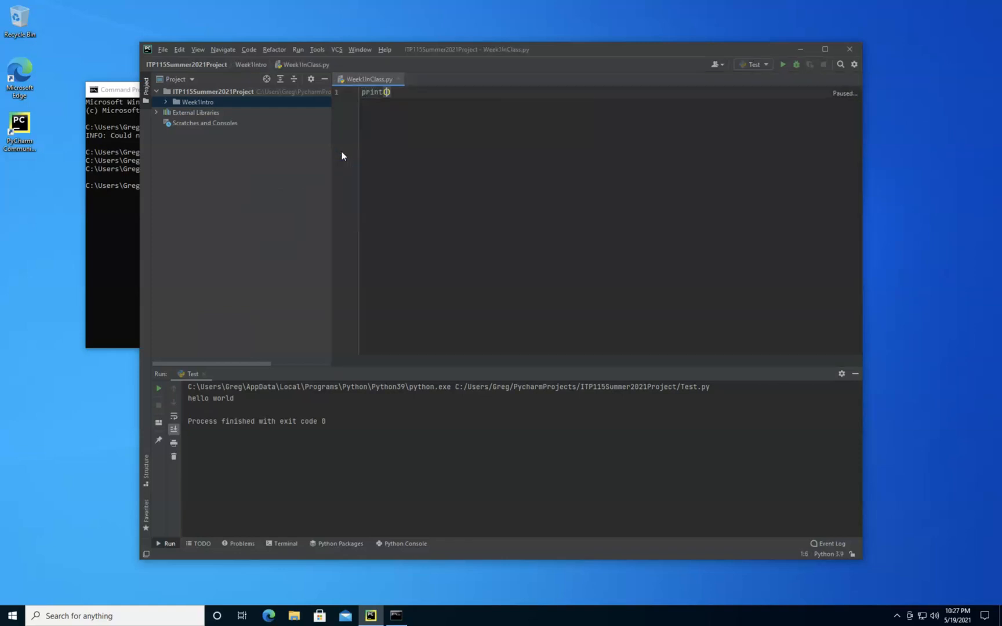
text(rld")
click(435, 182)
right_click(434, 182)
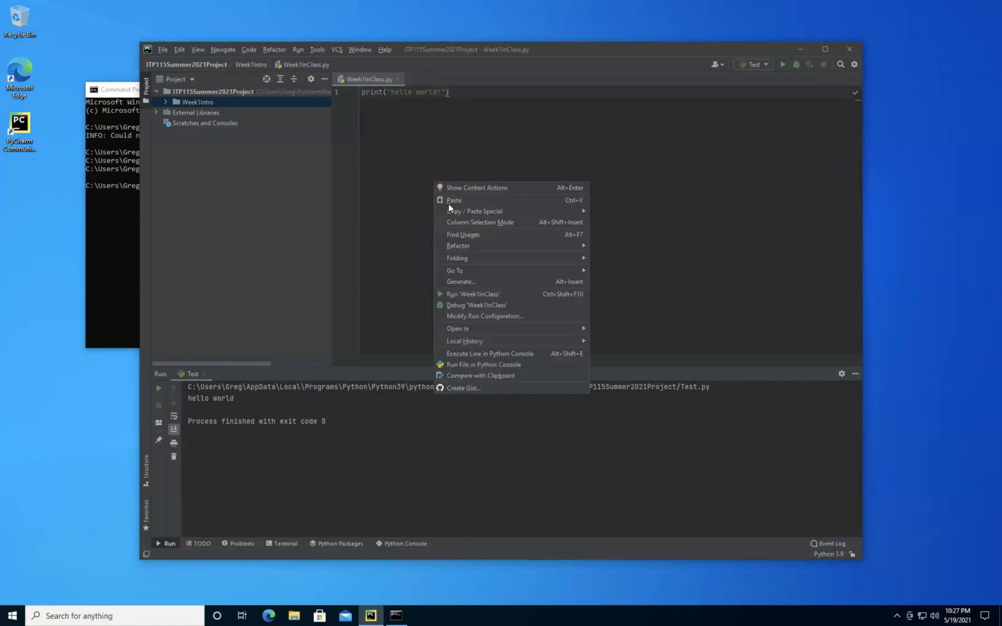
click(452, 293)
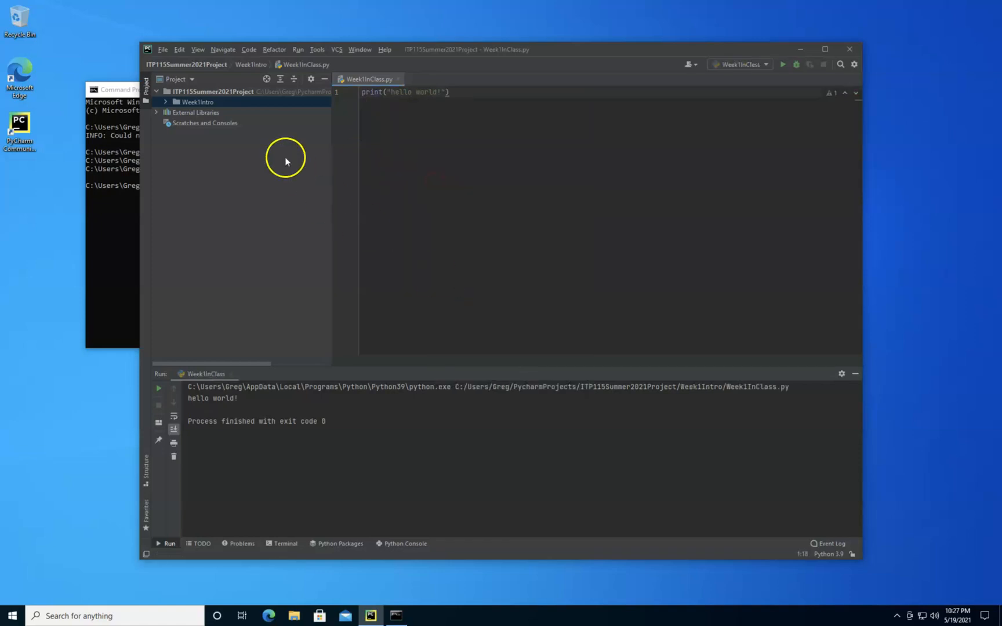
- Expand the Week1Intro directory and create another directory named Week2 in the ITP115Summer2021Project folder
double_click(168, 100)
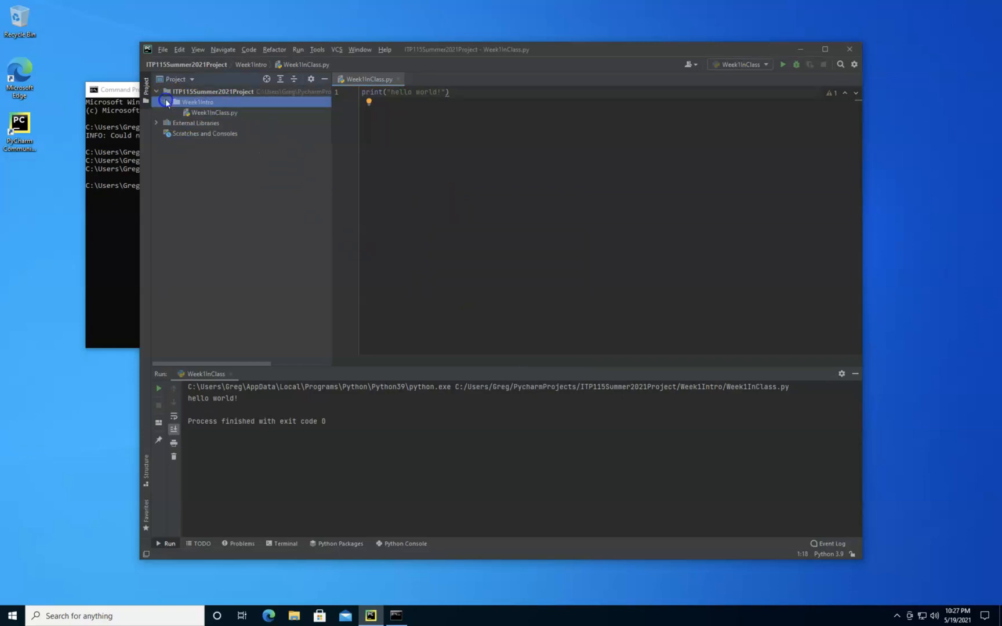
click(203, 92)
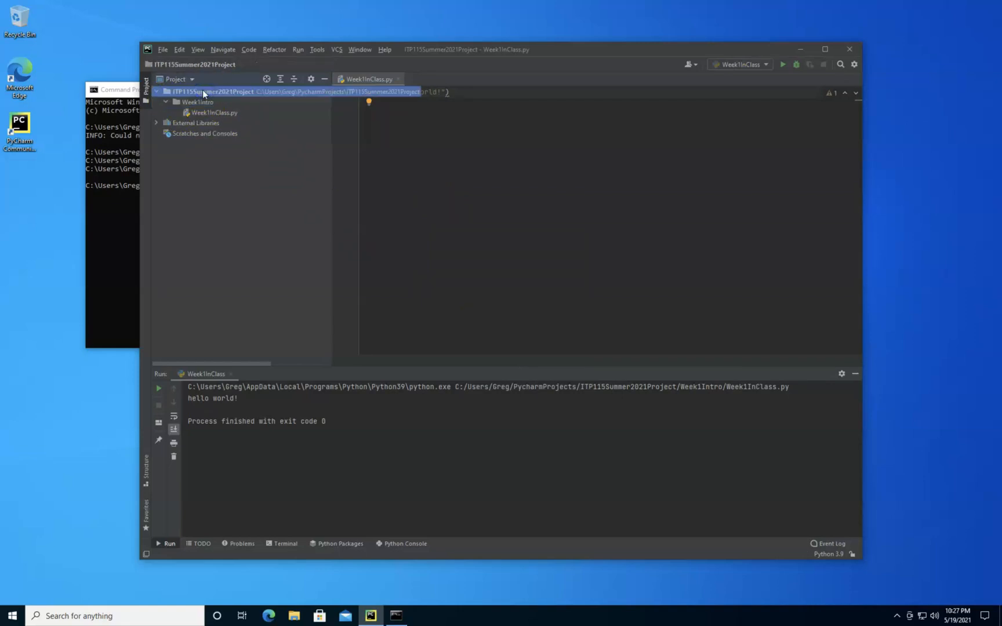
right_click(203, 91)
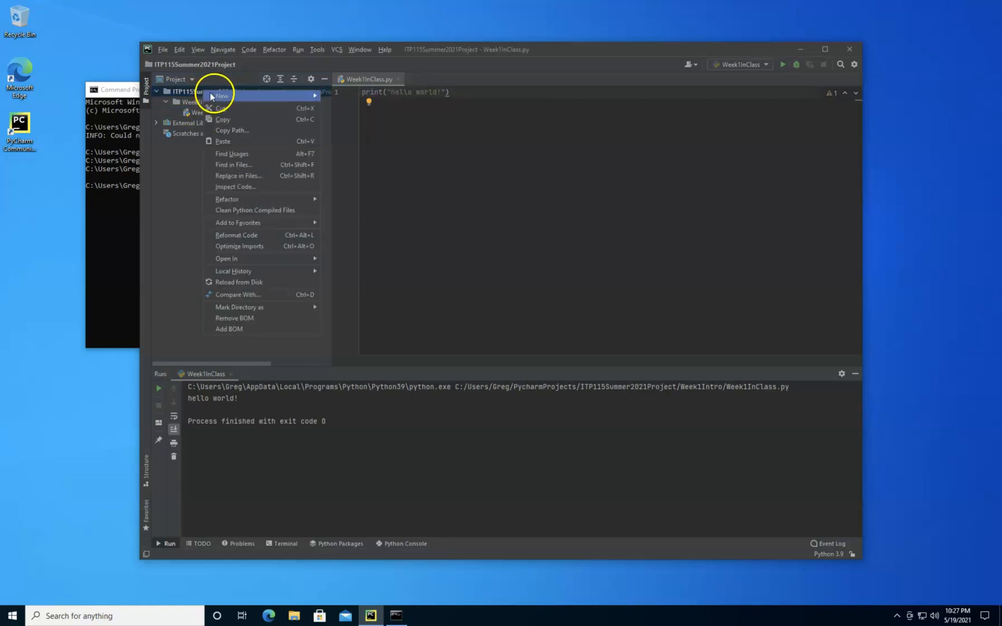
mouse_move(258, 95)
click(347, 117)
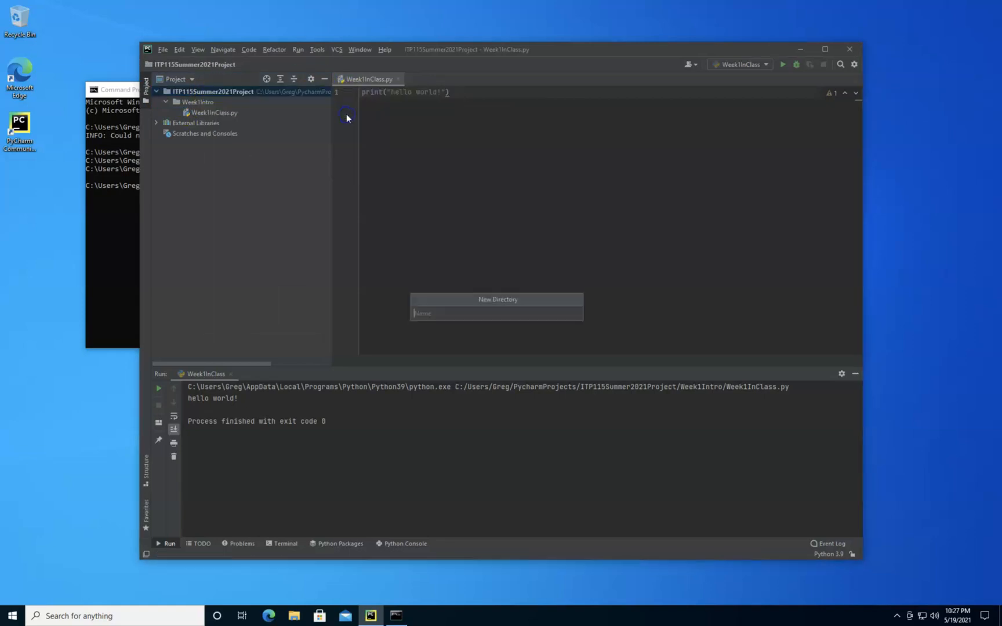
text(Week2)
key(Return)
- Create a new Python file named Week2InClass inside the Week2 directory
click(185, 124)
right_click(187, 123)
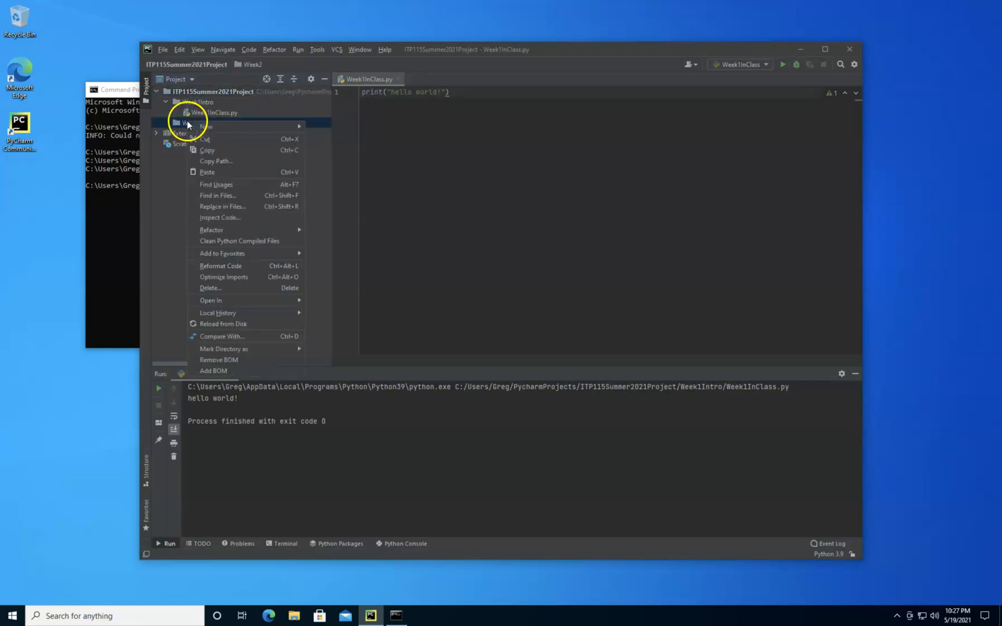
mouse_move(195, 126)
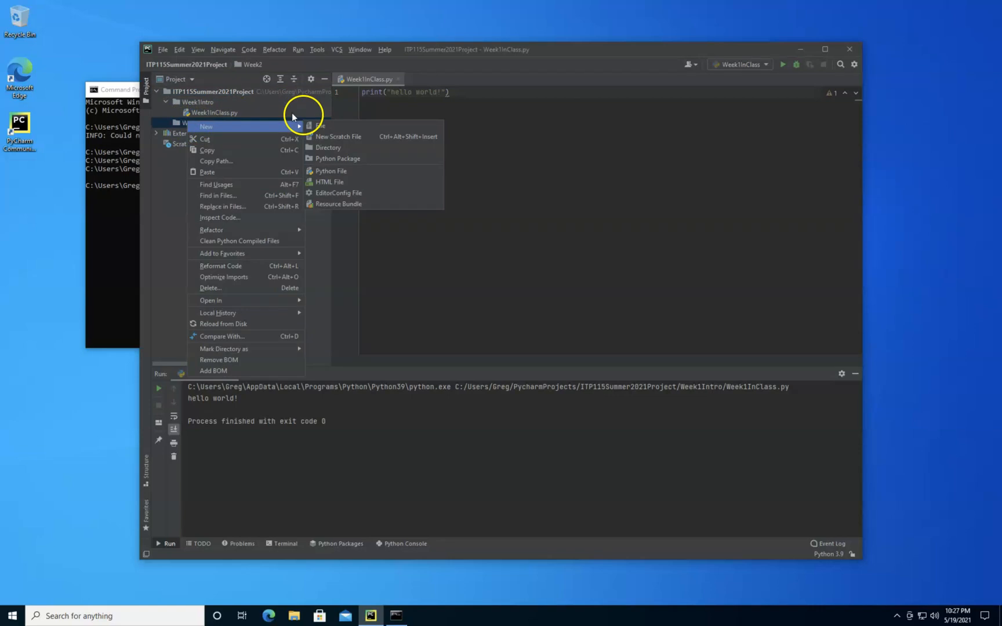
click(326, 170)
text(Week2InClass)
key(Return)
- Write and run print("hello world 2") in Week2InClass.py, and close Week1InClass.py in the editor
text(print("hell)
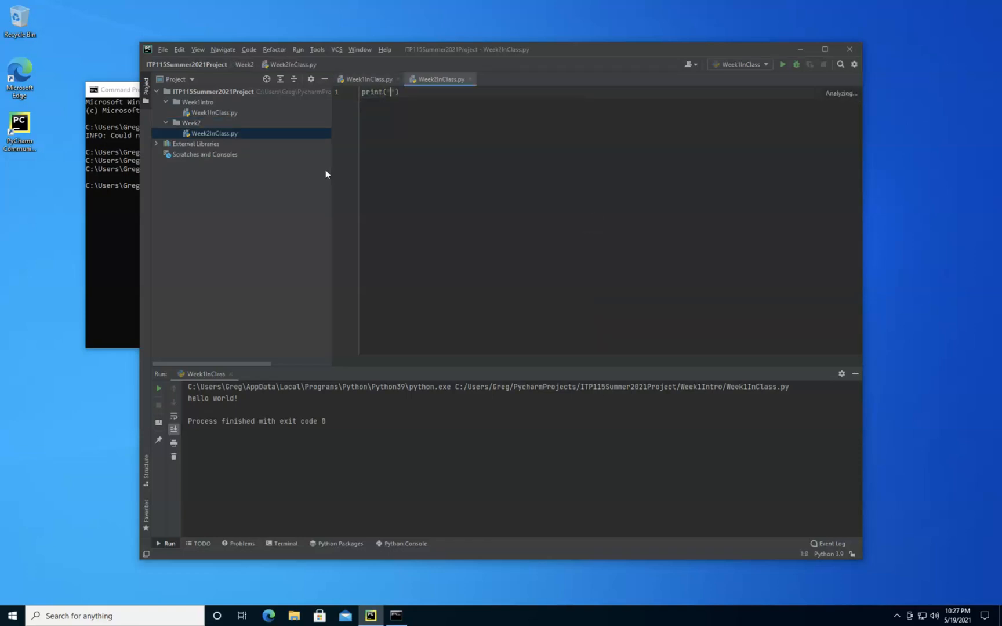
text(o world 2)
right_click(436, 174)
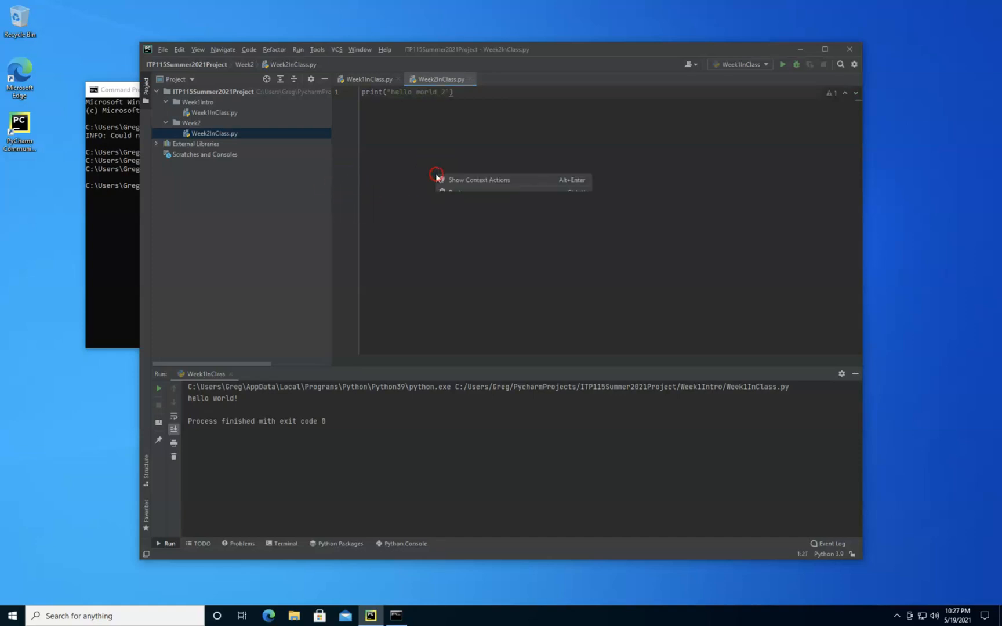
click(461, 287)
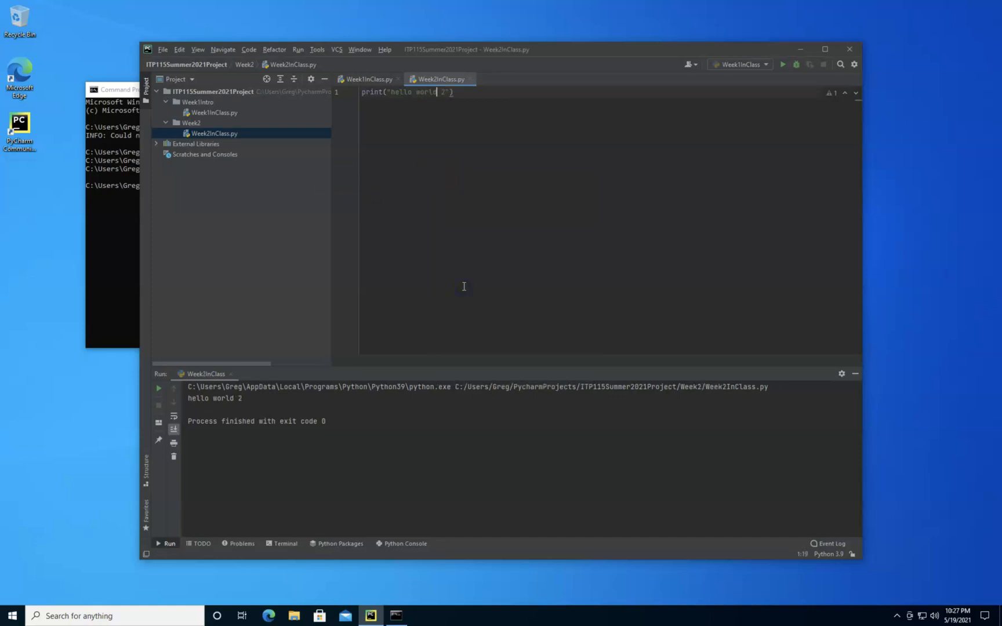
click(398, 79)
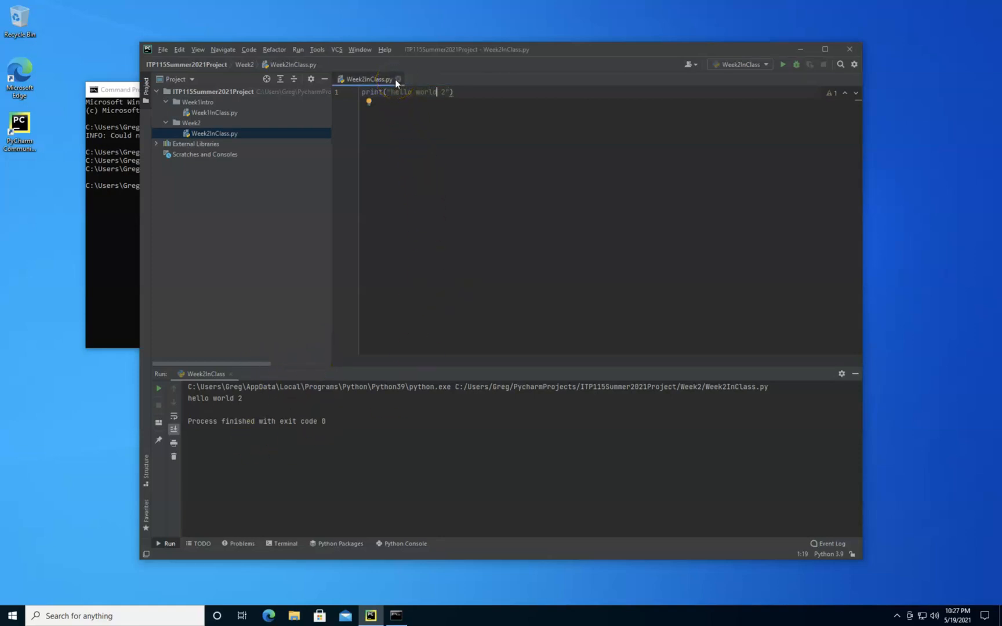